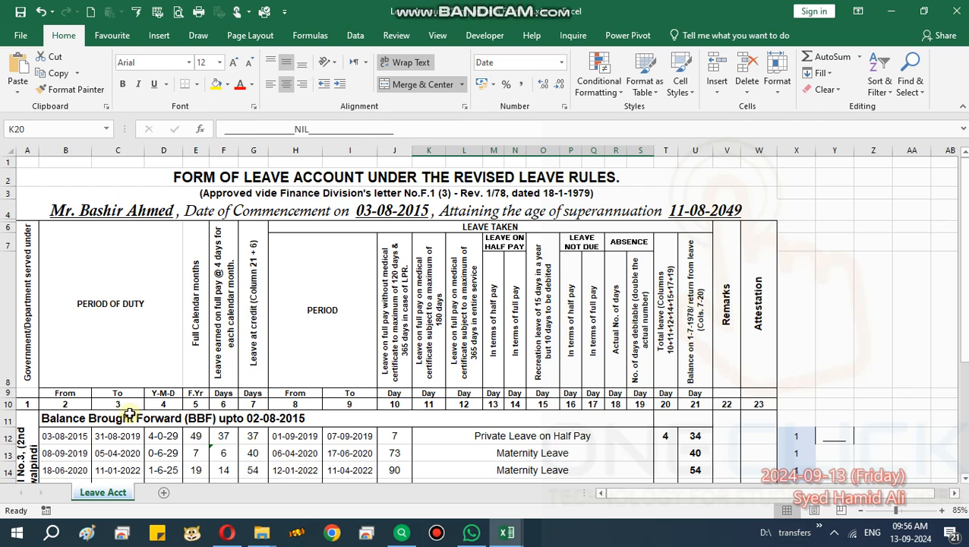
Examine the Balance Brought Forward row's formula, the form title and the employee details line.
{"action": "left_click", "coordinate": [6, 418]}
{"action": "right_click", "coordinate": [6, 419]}
{"action": "left_click", "coordinate": [209, 404]}
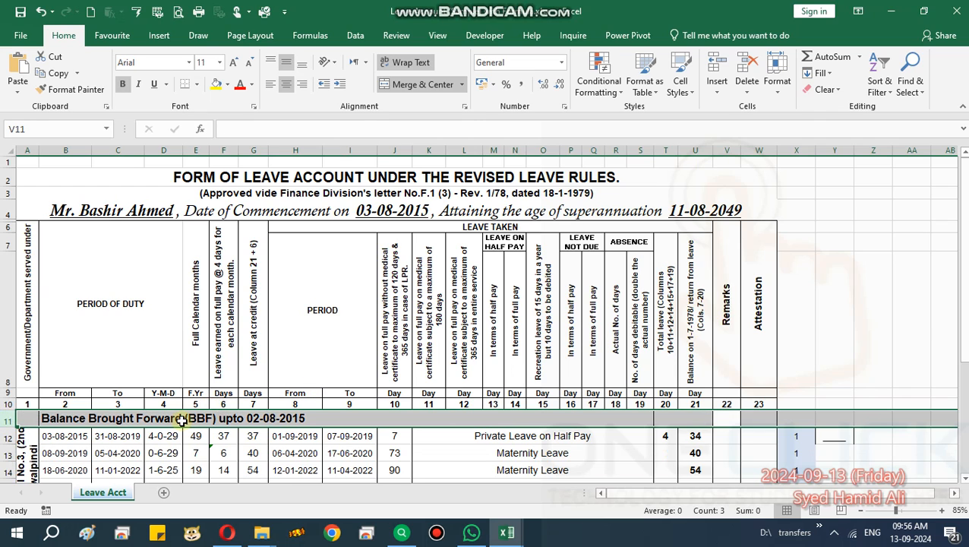
{"action": "left_click", "coordinate": [179, 419]}
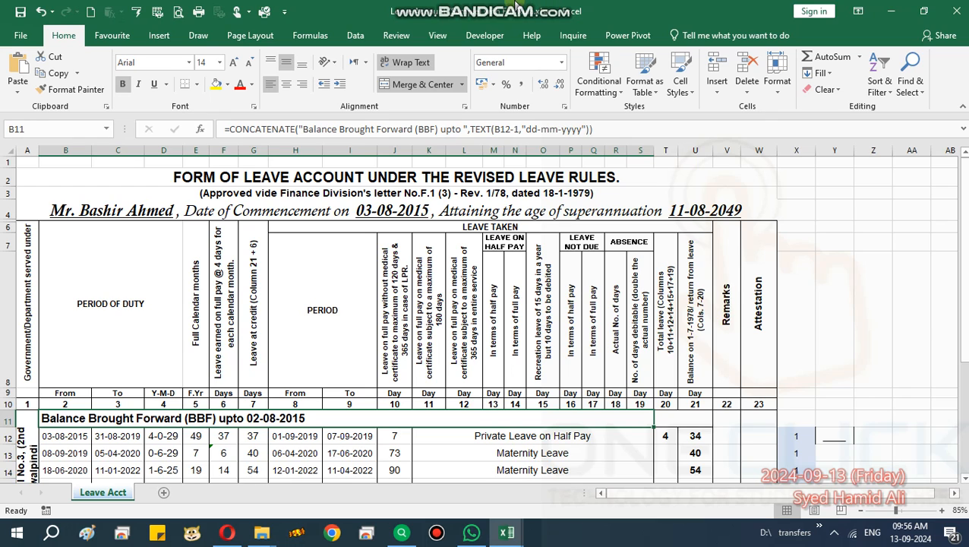
{"action": "left_click", "coordinate": [131, 444]}
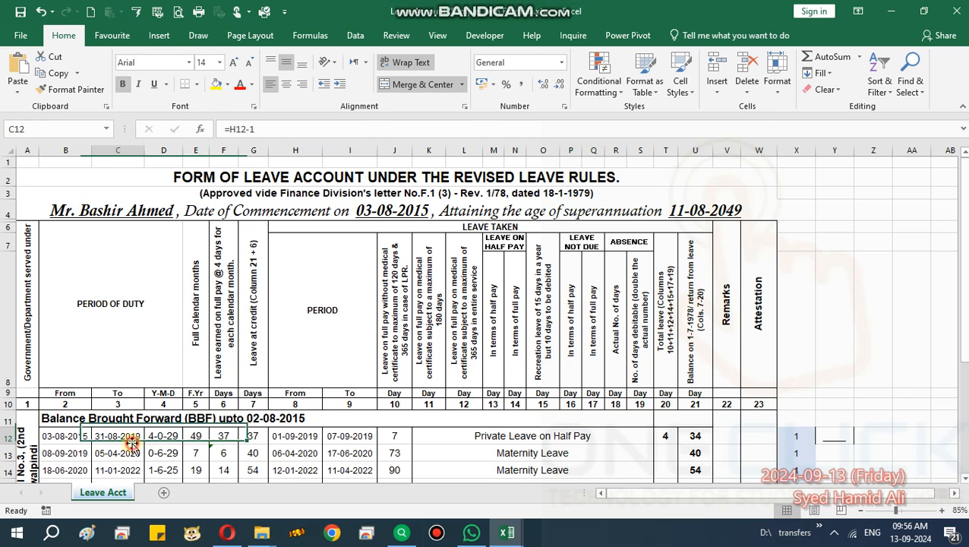
{"action": "left_click", "coordinate": [137, 414]}
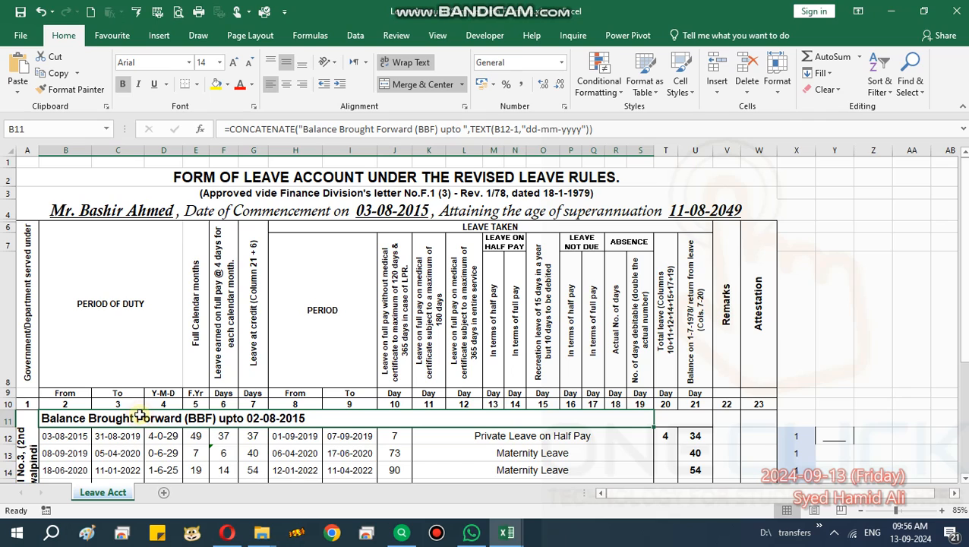
{"action": "left_click", "coordinate": [230, 173]}
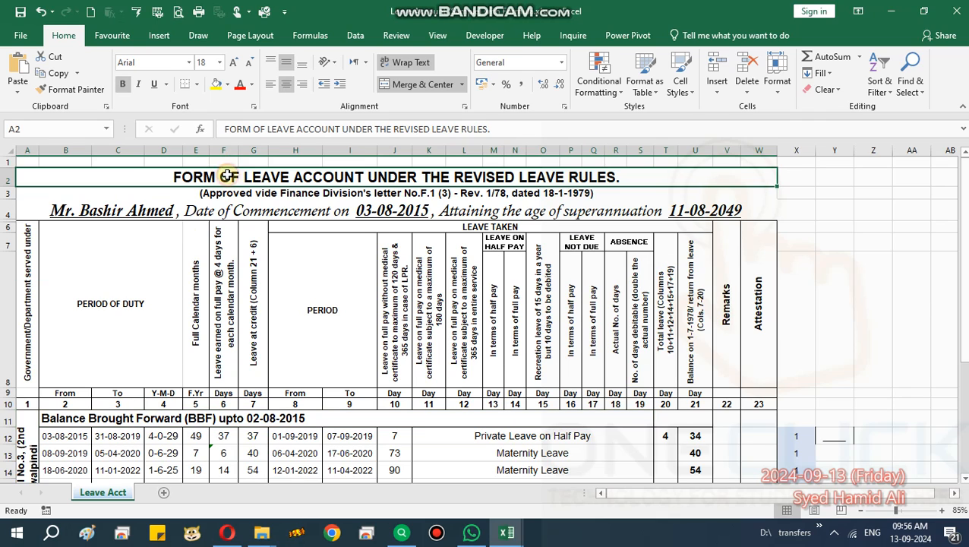
{"action": "left_click", "coordinate": [135, 210]}
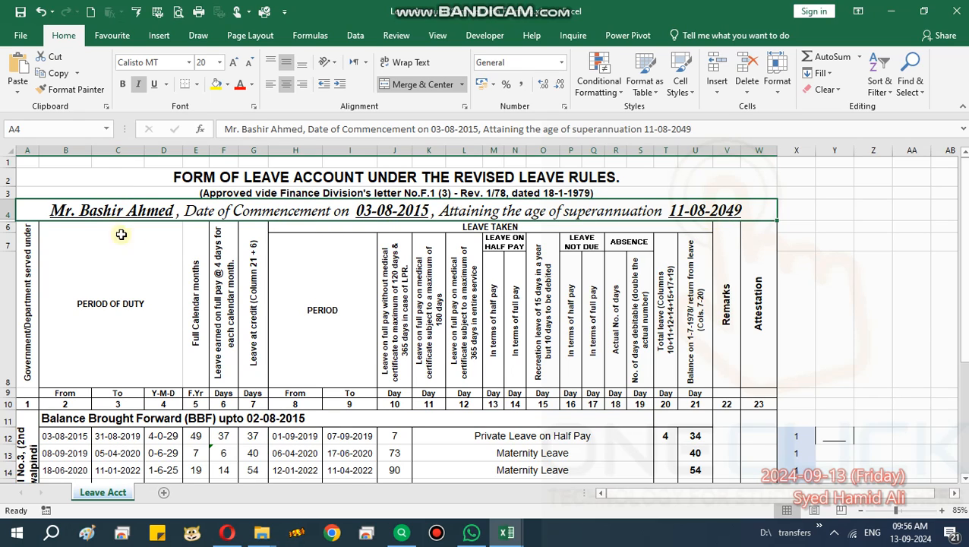
Unhide the hidden row 5 beneath the employee details line and delete it.
{"action": "left_click_drag", "start_coordinate": [4, 213], "coordinate": [3, 239]}
{"action": "right_click", "coordinate": [3, 239]}
{"action": "left_click", "coordinate": [36, 444]}
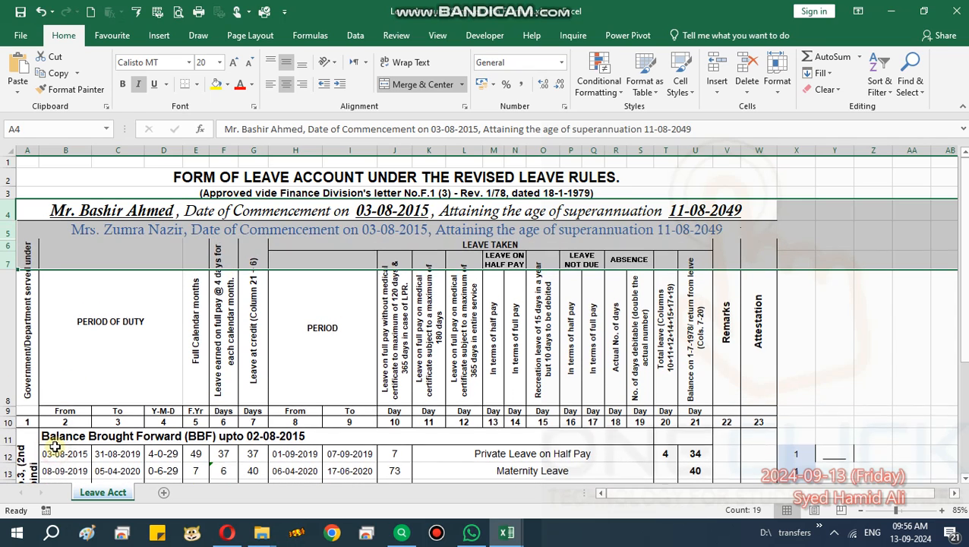
{"action": "left_click", "coordinate": [8, 228]}
{"action": "right_click", "coordinate": [8, 227]}
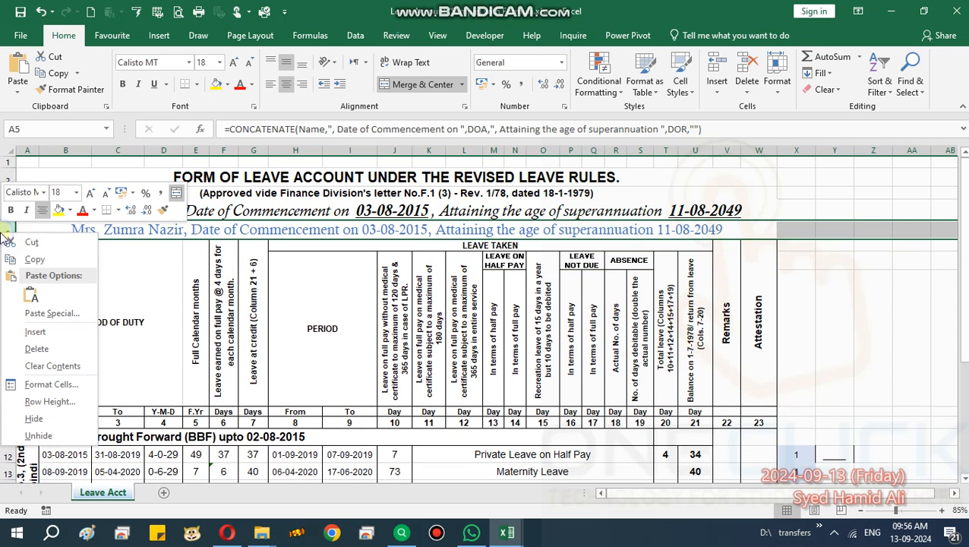
{"action": "left_click", "coordinate": [34, 349]}
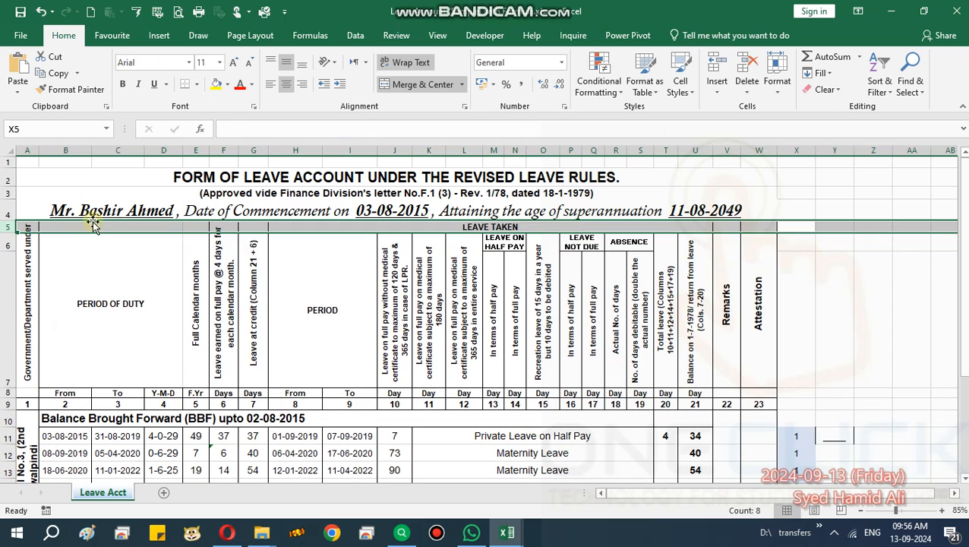
{"action": "left_click", "coordinate": [80, 242]}
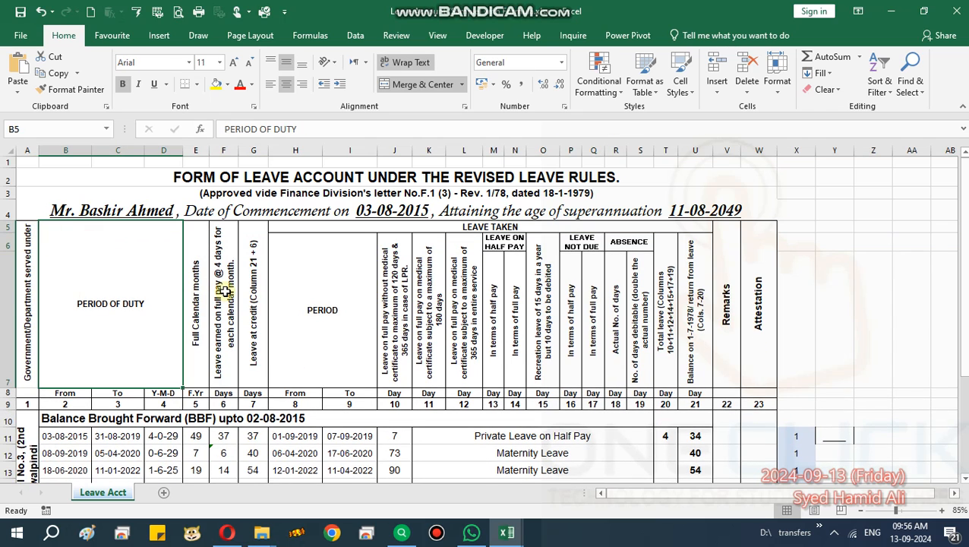
Replace the formula in cell B10 with the plain text "Balance Brought Forward (BBF)".
{"action": "scroll", "coordinate": [225, 291], "scroll_direction": "down", "scroll_amount": 2}
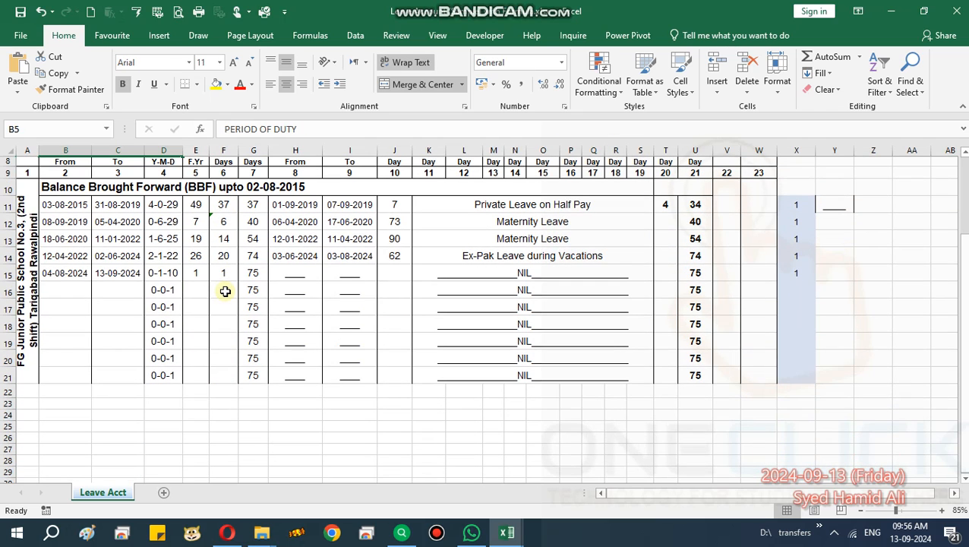
{"action": "left_click", "coordinate": [245, 188]}
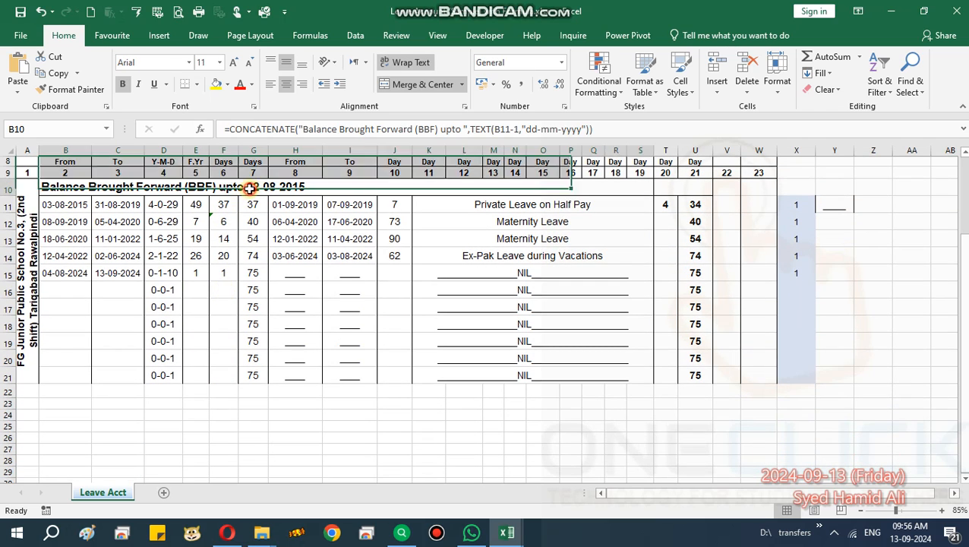
{"action": "left_click", "coordinate": [302, 130]}
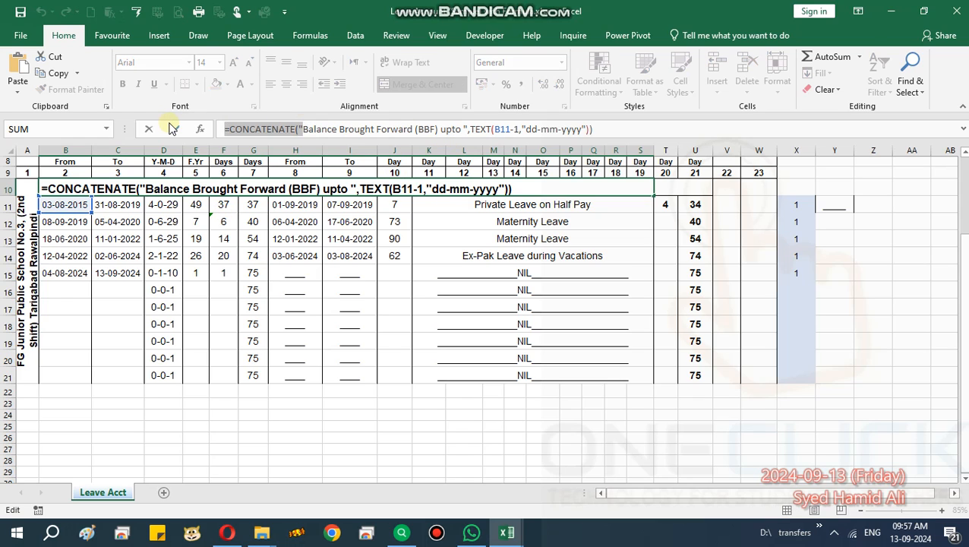
{"action": "key", "text": "BackSpace"}
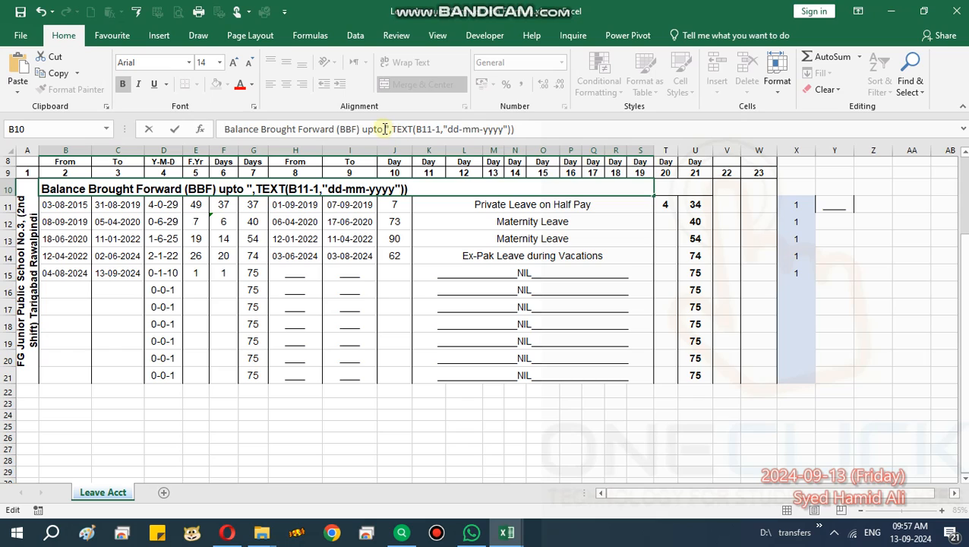
{"action": "left_click", "coordinate": [362, 129]}
{"action": "key", "text": "shift+End"}
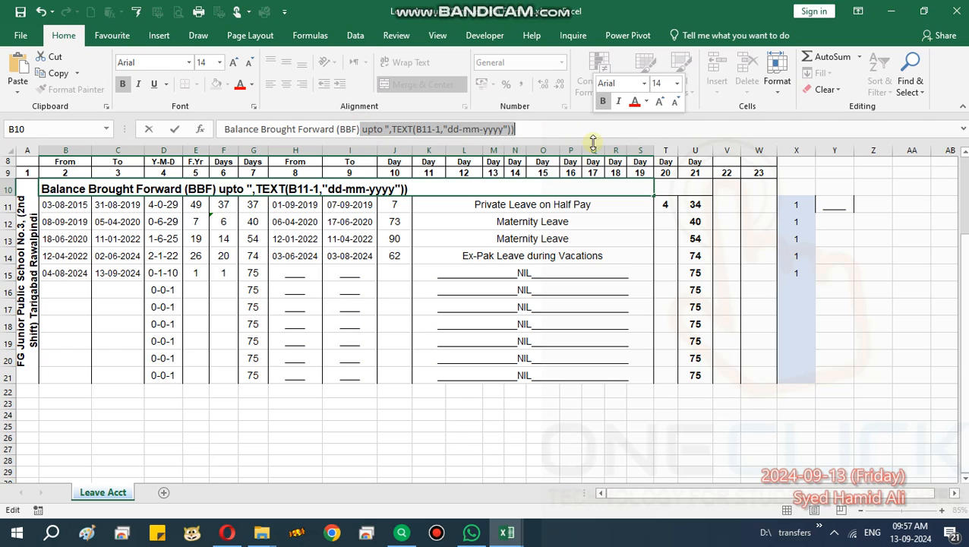
{"action": "key", "text": "BackSpace"}
{"action": "key", "text": "Return"}
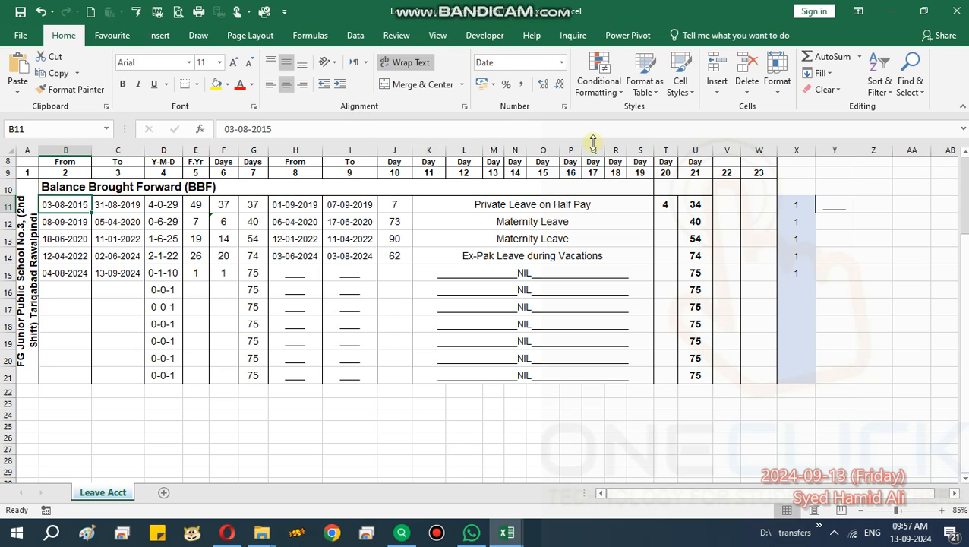
Enter 10 as the brought-forward leave balance in merged cell T10.
{"action": "left_click", "coordinate": [612, 262]}
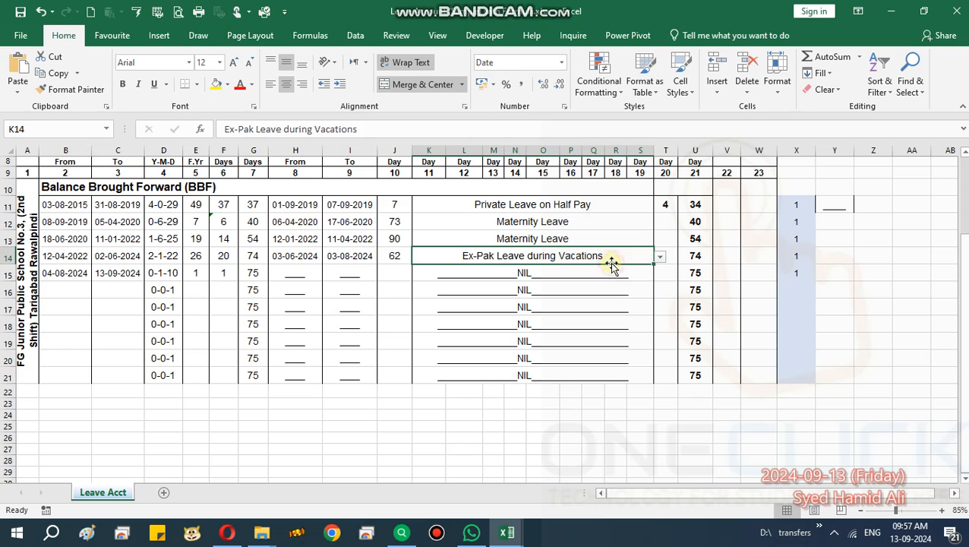
{"action": "left_click", "coordinate": [702, 184]}
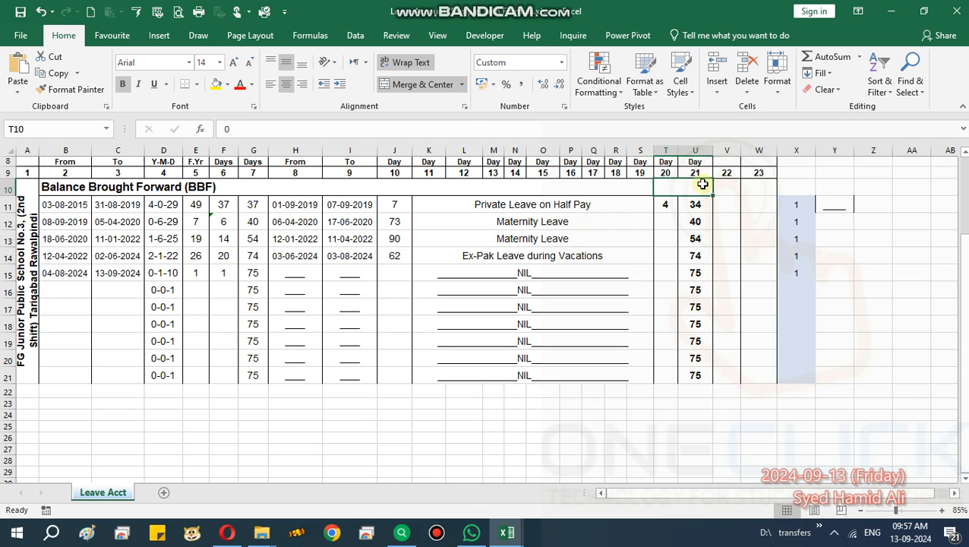
{"action": "type", "text": "10"}
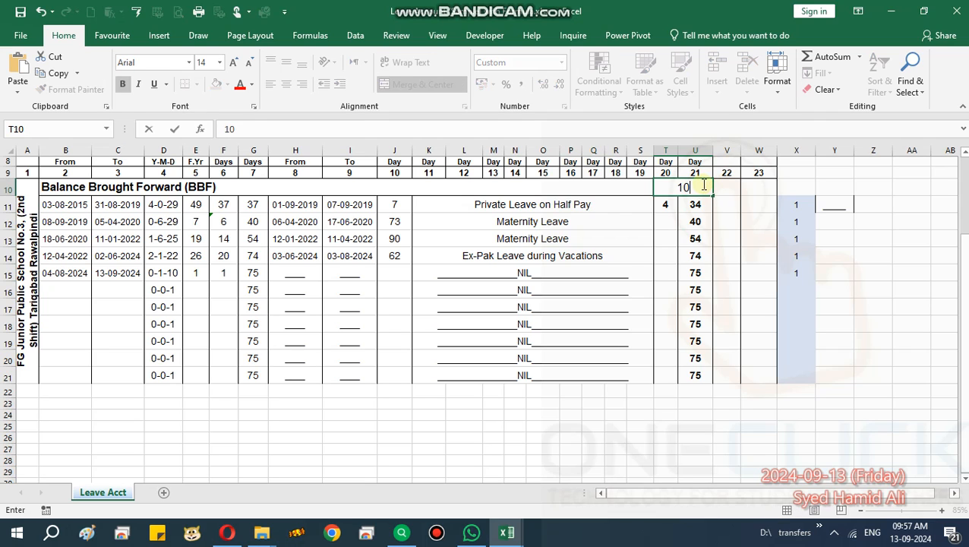
{"action": "key", "text": "Return"}
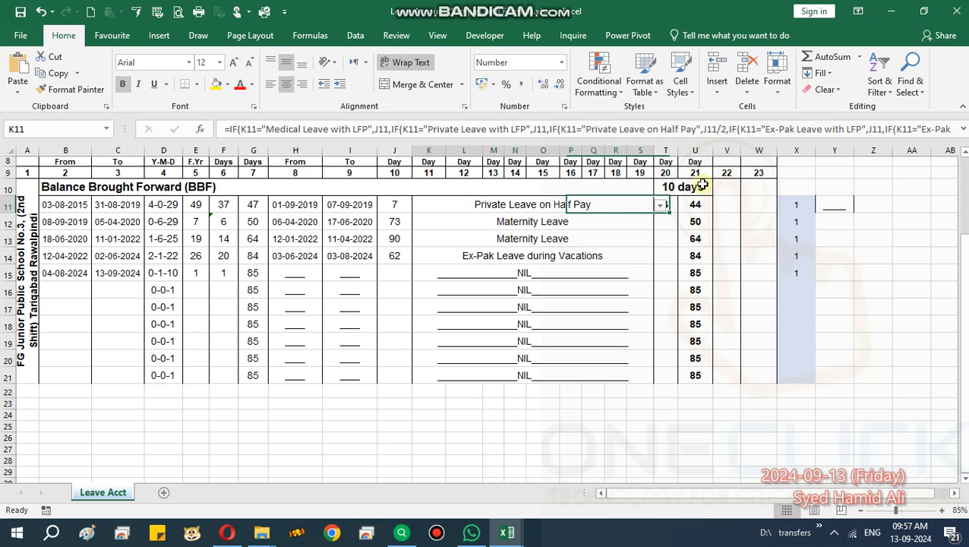
Examine how the brought-forward balance affects the leave at credit and balance columns.
{"action": "key", "text": "Left"}
{"action": "key", "text": "Right"}
{"action": "key", "text": "Left"}
{"action": "key", "text": "Right"}
{"action": "key", "text": "Right"}
{"action": "key", "text": "Down"}
{"action": "key", "text": "Down"}
{"action": "key", "text": "Down"}
{"action": "key", "text": "Down"}
{"action": "key", "text": "Down"}
{"action": "key", "text": "Down"}
{"action": "key", "text": "Down"}
{"action": "key", "text": "Down"}
{"action": "key", "text": "Down"}
{"action": "key", "text": "Up"}
{"action": "key", "text": "Up"}
{"action": "key", "text": "Up"}
{"action": "key", "text": "Up"}
{"action": "key", "text": "Up"}
{"action": "key", "text": "Up"}
{"action": "key", "text": "Up"}
{"action": "key", "text": "Up"}
{"action": "key", "text": "Up"}
{"action": "key", "text": "Up"}
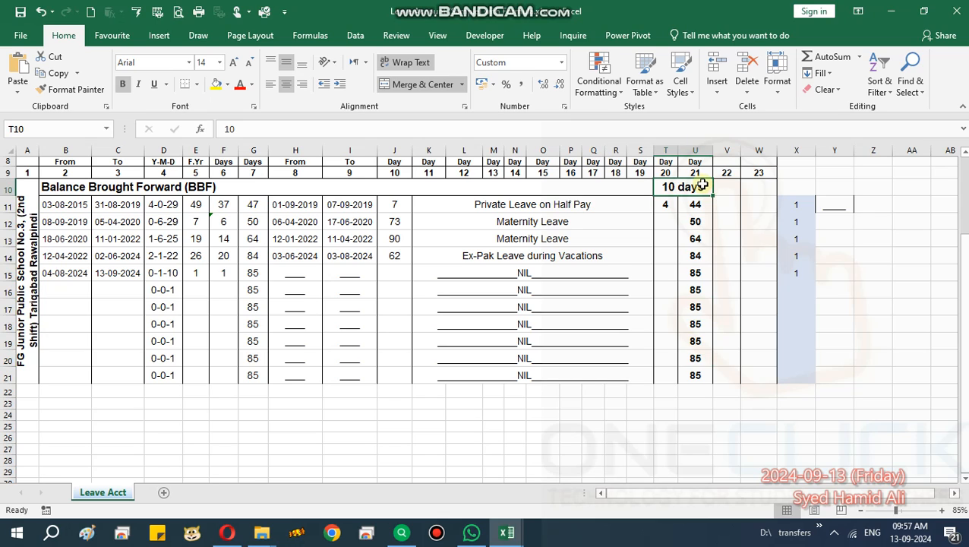
{"action": "mouse_move", "coordinate": [547, 21]}
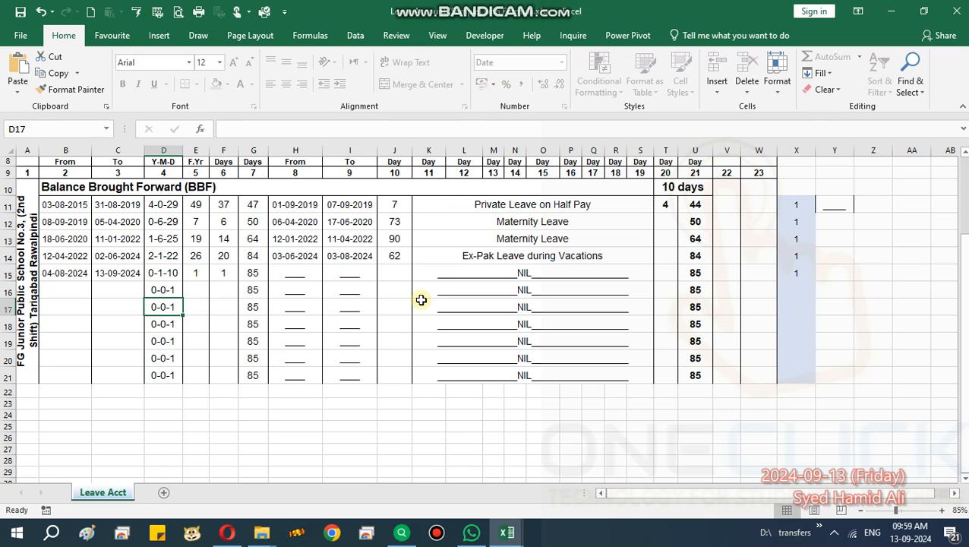
Set the brought-forward leave balance in cell T10 to 0.
{"action": "scroll", "coordinate": [420, 299], "scroll_direction": "up", "scroll_amount": 3}
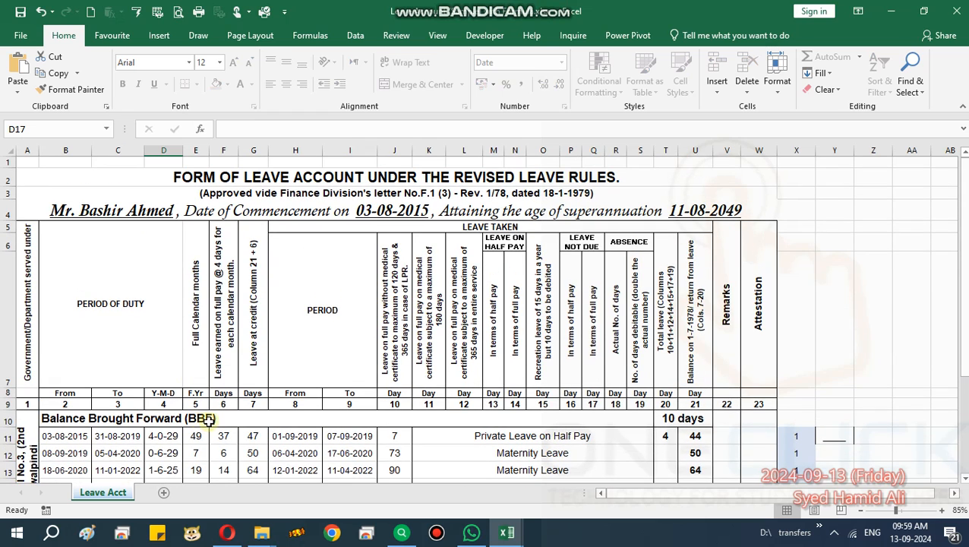
{"action": "left_click", "coordinate": [206, 418]}
{"action": "left_click", "coordinate": [697, 417]}
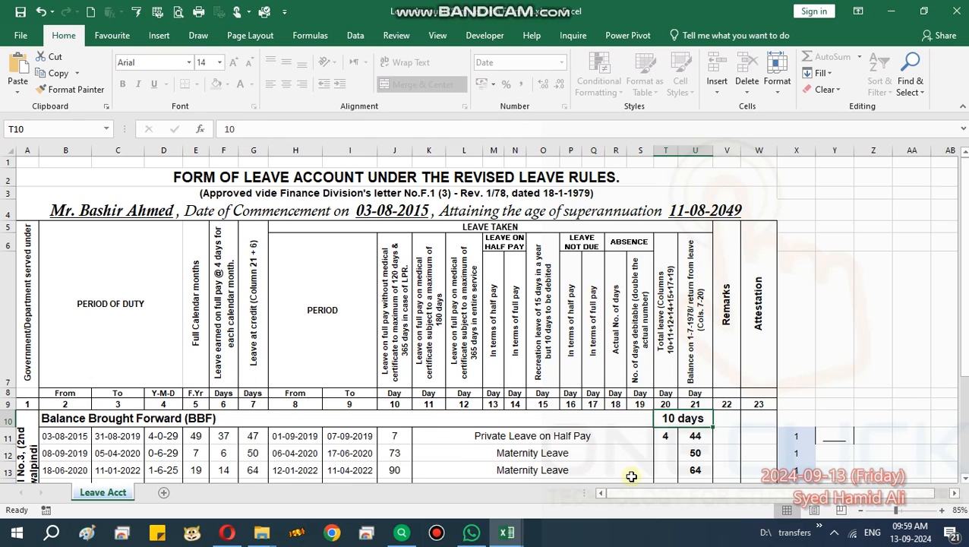
{"action": "type", "text": "0"}
{"action": "key", "text": "Return"}
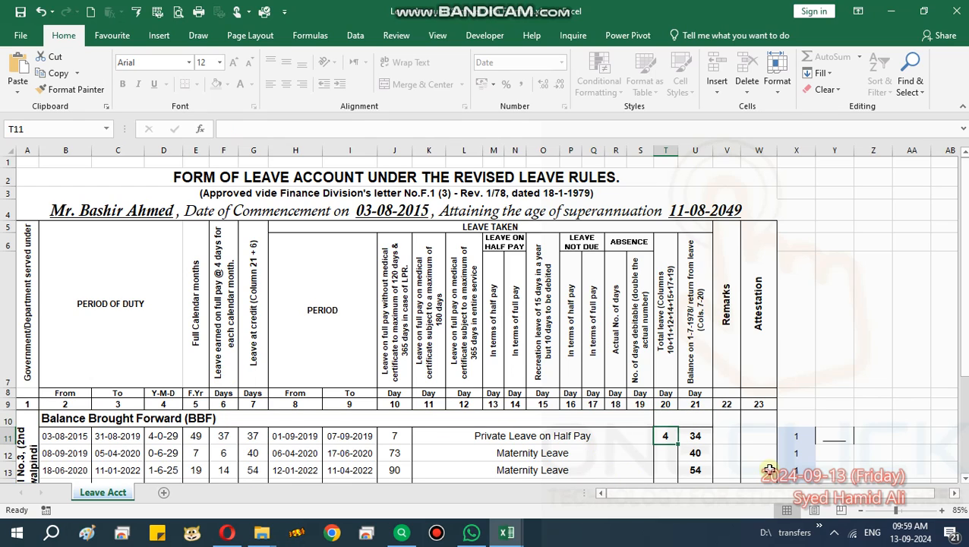
{"action": "left_click", "coordinate": [13, 420]}
{"action": "right_click", "coordinate": [14, 420]}
{"action": "left_click", "coordinate": [224, 435]}
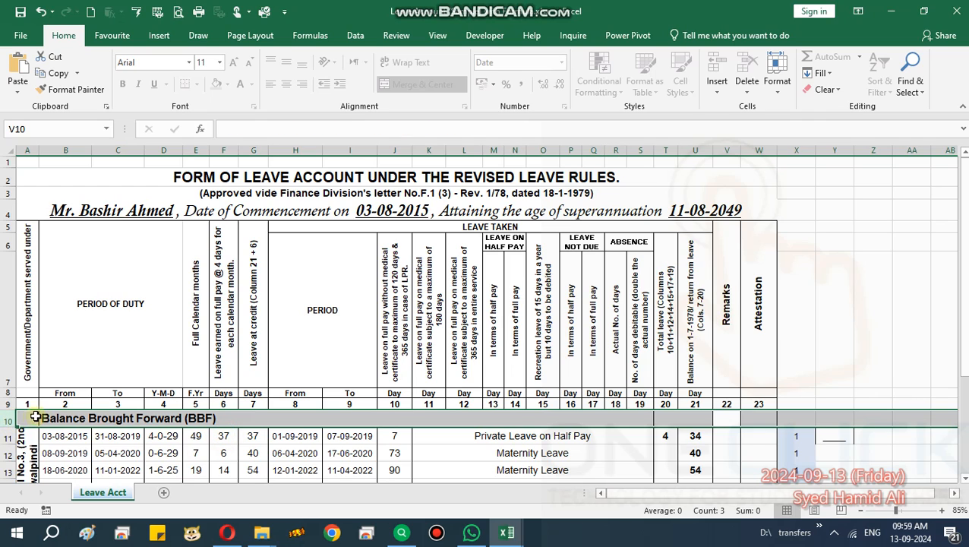
{"action": "left_click", "coordinate": [95, 453]}
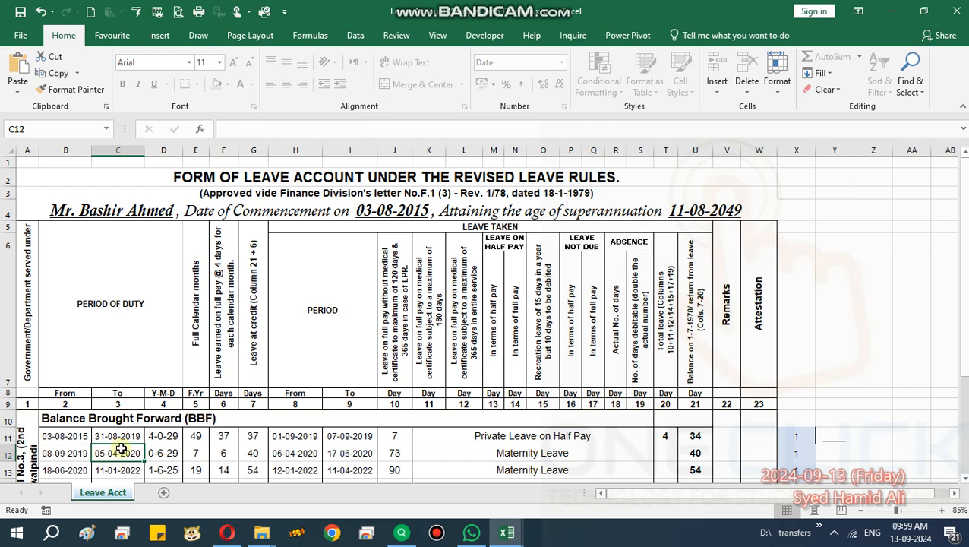
{"action": "double_click", "coordinate": [120, 449]}
{"action": "left_click", "coordinate": [473, 304]}
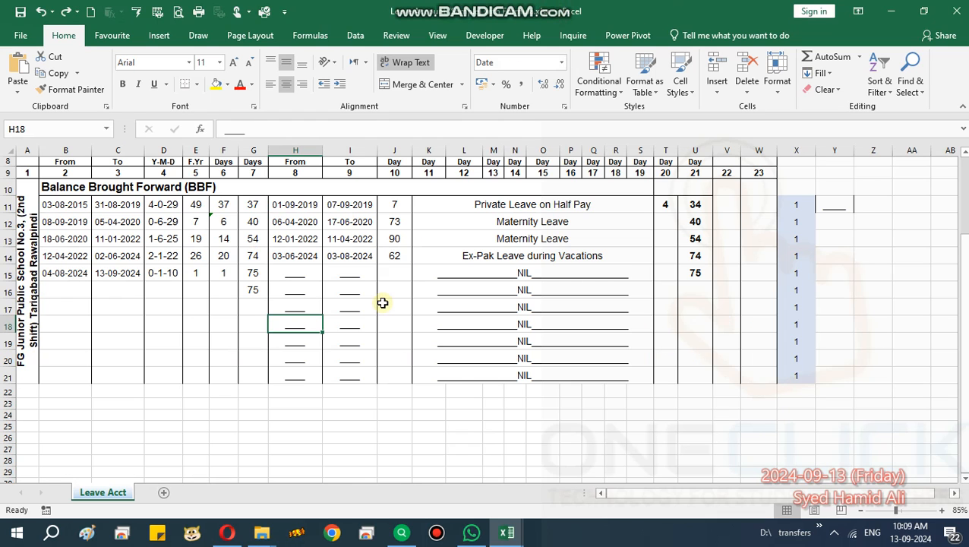
Hide row 10, the Balance Brought Forward (BBF) row.
{"action": "left_click", "coordinate": [78, 205]}
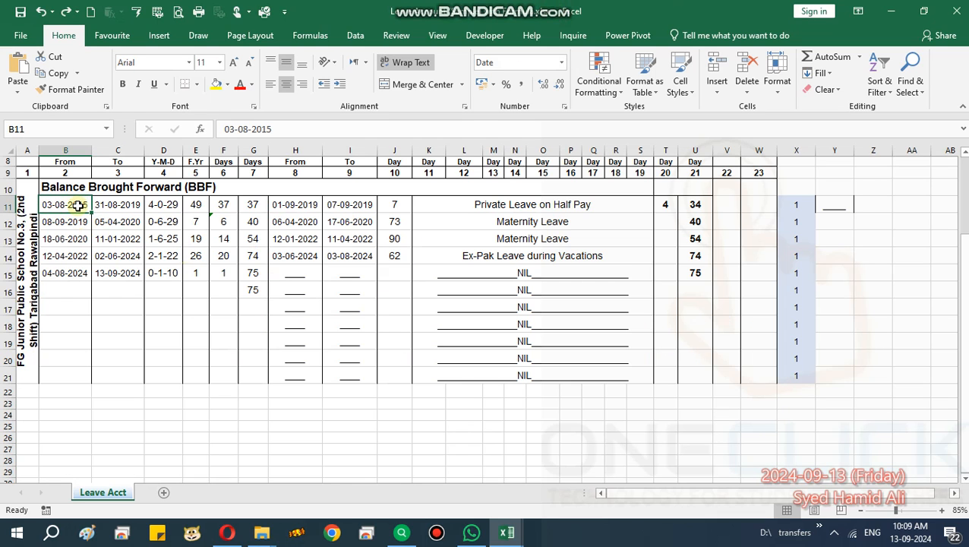
{"action": "scroll", "coordinate": [78, 206], "scroll_direction": "up", "scroll_amount": 3}
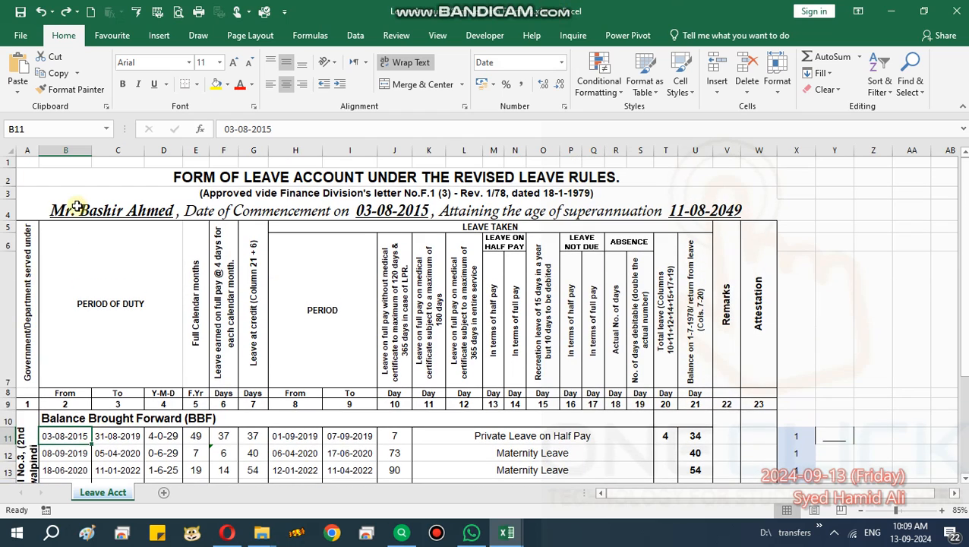
{"action": "right_click", "coordinate": [7, 419]}
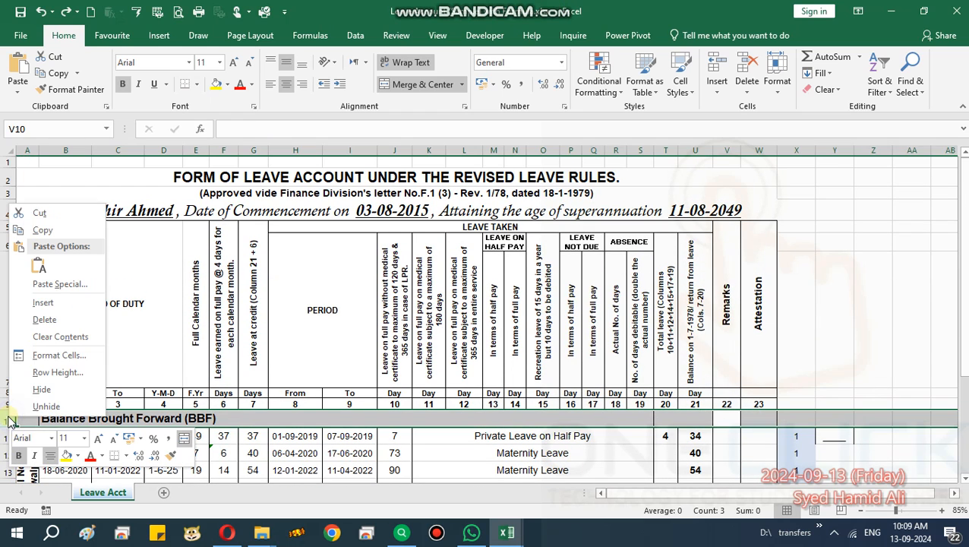
{"action": "left_click", "coordinate": [59, 386]}
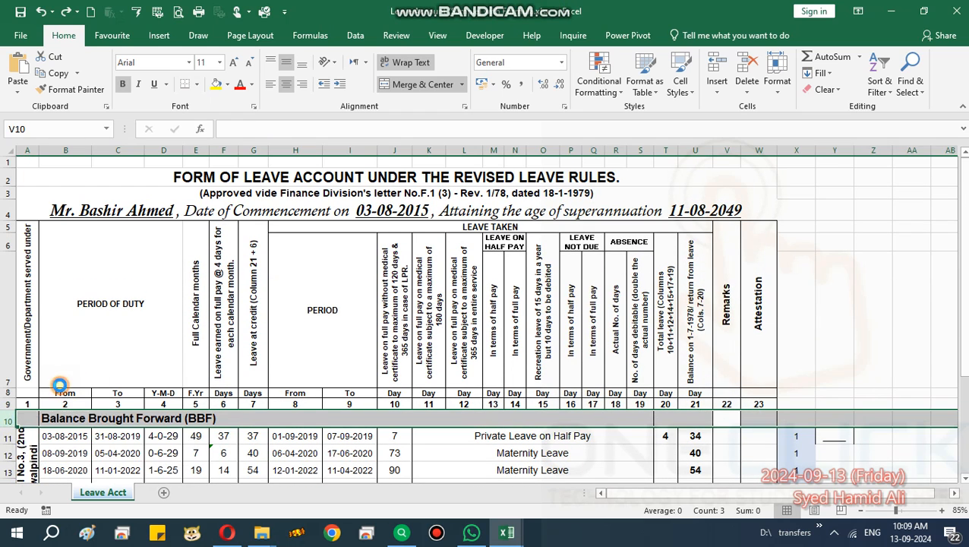
{"action": "left_click", "coordinate": [277, 308]}
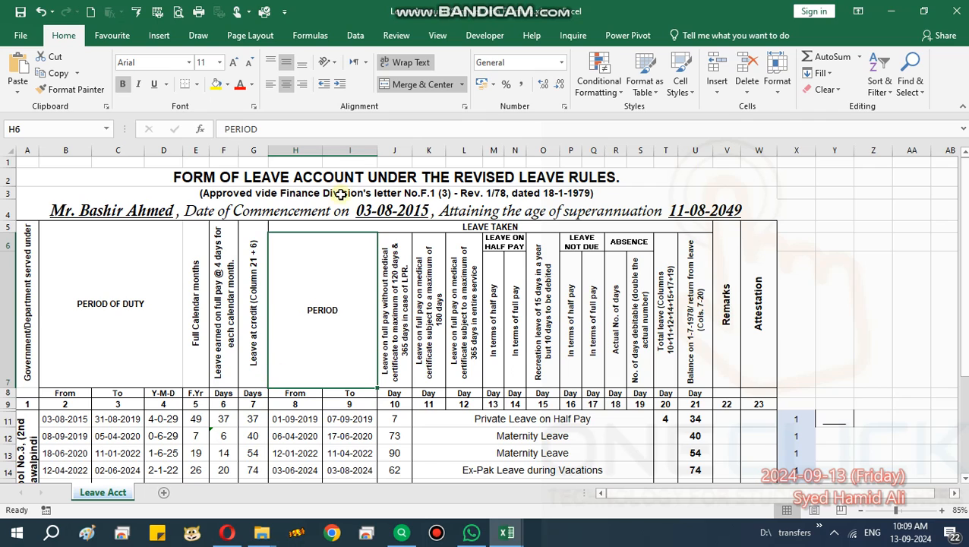
{"action": "mouse_move", "coordinate": [490, 6]}
{"action": "left_click", "coordinate": [551, 9]}
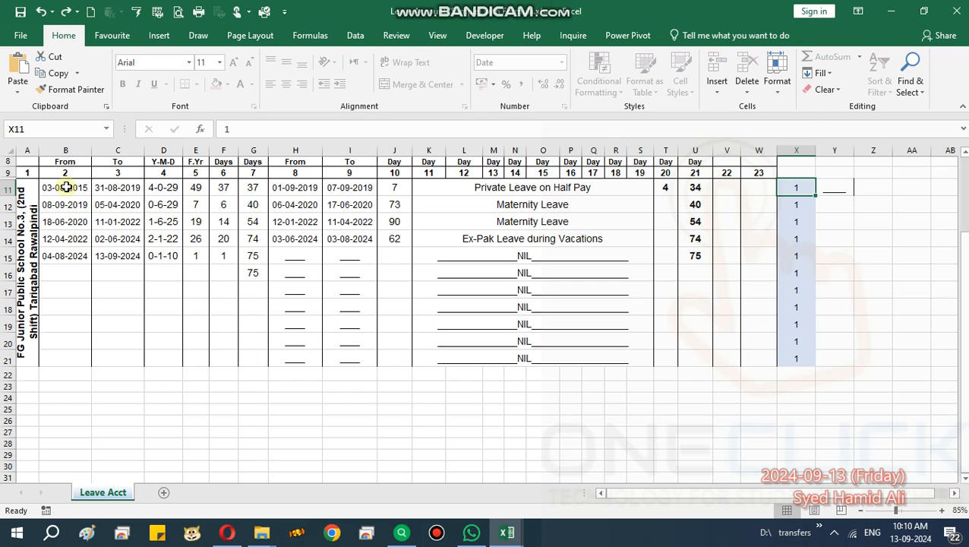
{"action": "left_click", "coordinate": [66, 187]}
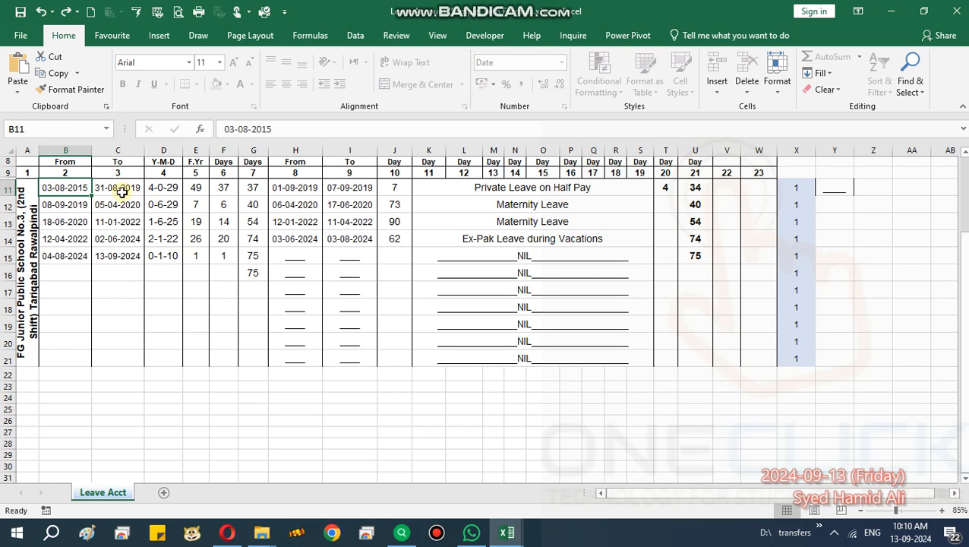
Examine the duty period dates, the Y-M-D and F.Yr columns, and the row 11 leave dates in the leave account.
{"action": "left_click_drag", "start_coordinate": [121, 192], "coordinate": [123, 355]}
{"action": "left_click_drag", "start_coordinate": [64, 204], "coordinate": [66, 349]}
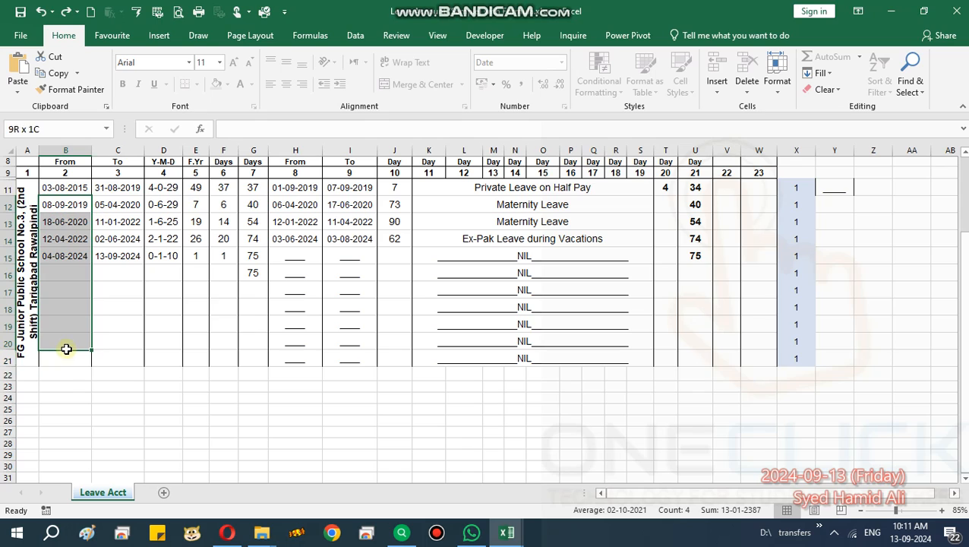
{"action": "left_click", "coordinate": [162, 205]}
{"action": "left_click", "coordinate": [169, 183]}
{"action": "left_click_drag", "start_coordinate": [168, 183], "coordinate": [164, 255]}
{"action": "left_click", "coordinate": [166, 255]}
{"action": "left_click", "coordinate": [199, 187]}
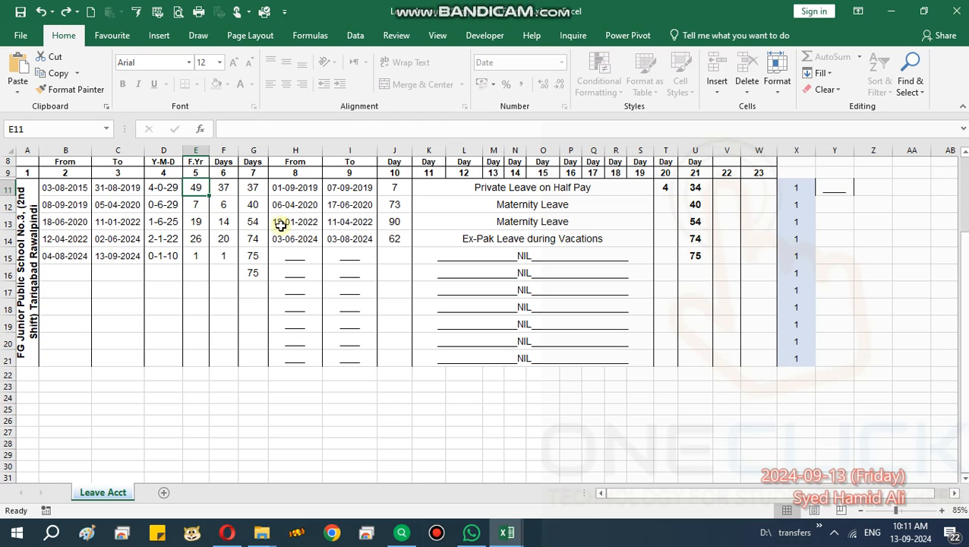
{"action": "left_click", "coordinate": [315, 188]}
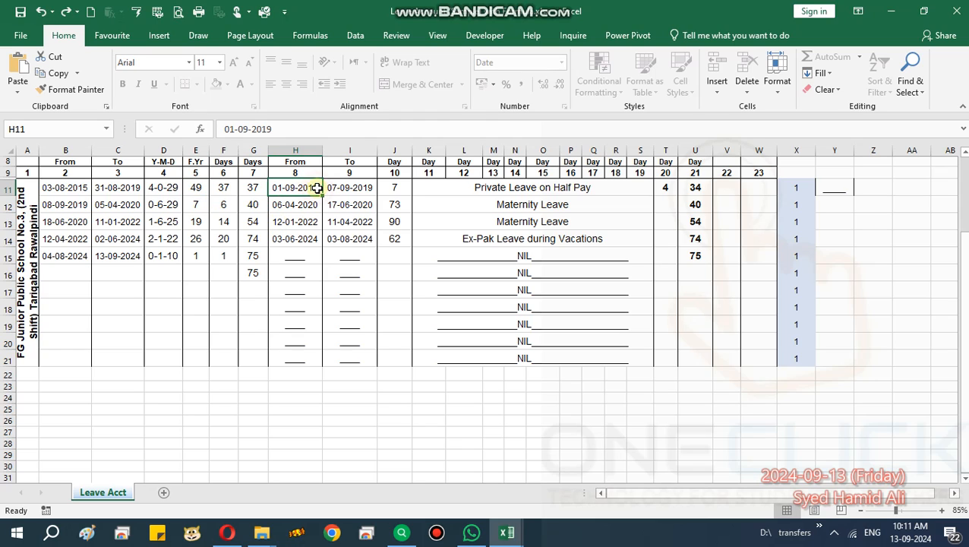
{"action": "left_click", "coordinate": [367, 189]}
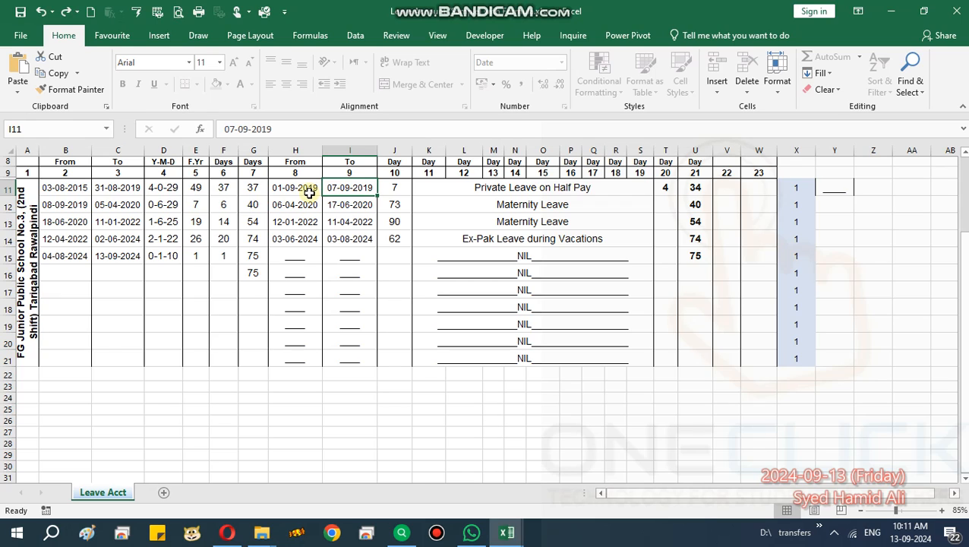
Switch to UltraSearch and search for the employee's files by full name.
{"action": "left_click", "coordinate": [401, 533]}
{"action": "left_click_drag", "start_coordinate": [207, 134], "coordinate": [2, 170]}
{"action": "type", "text": "ev"}
{"action": "key", "text": "BackSpace"}
{"action": "key", "text": "BackSpace"}
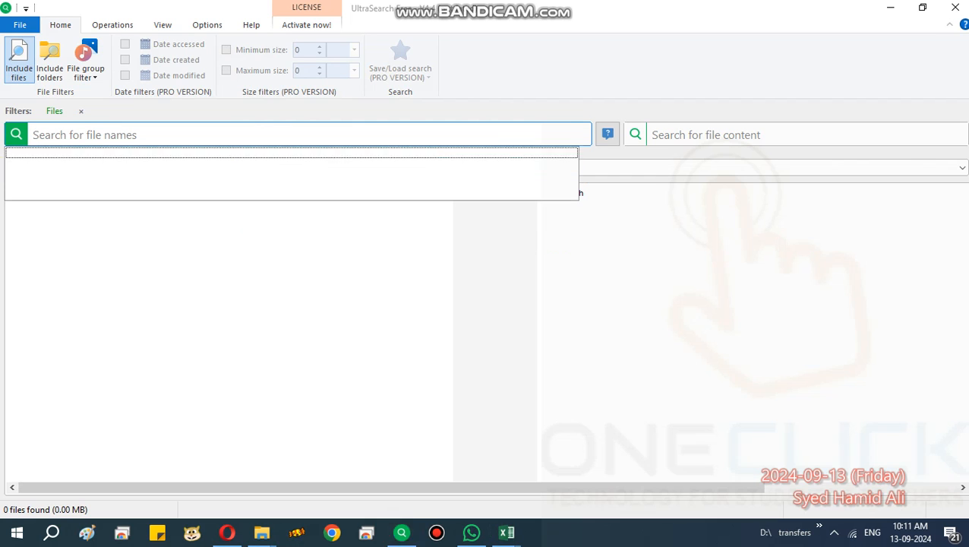
{"action": "key", "text": "Down"}
{"action": "key", "text": "Return"}
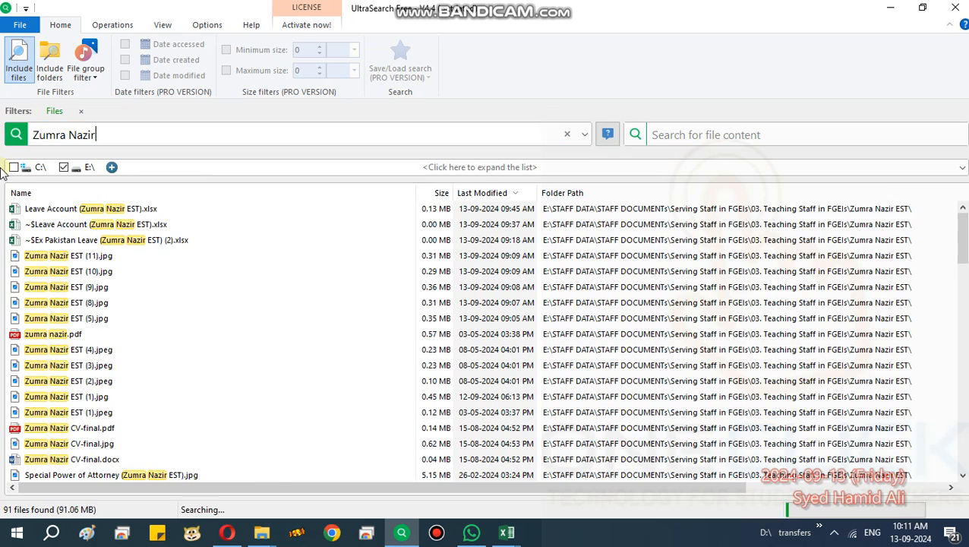
Show the employee's document folder in File Explorer and open the scanned JPG numbered (5) in Photos.
{"action": "right_click", "coordinate": [76, 258]}
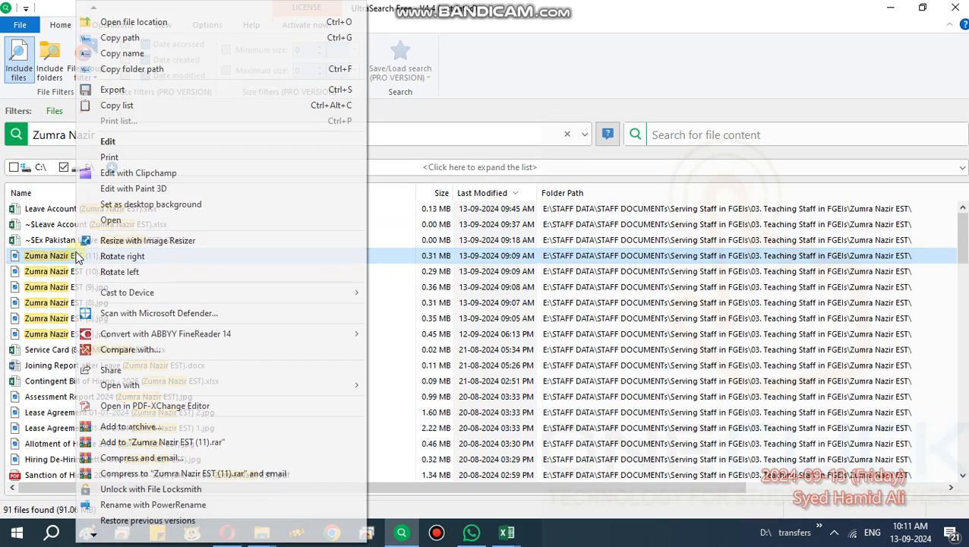
{"action": "left_click", "coordinate": [160, 23]}
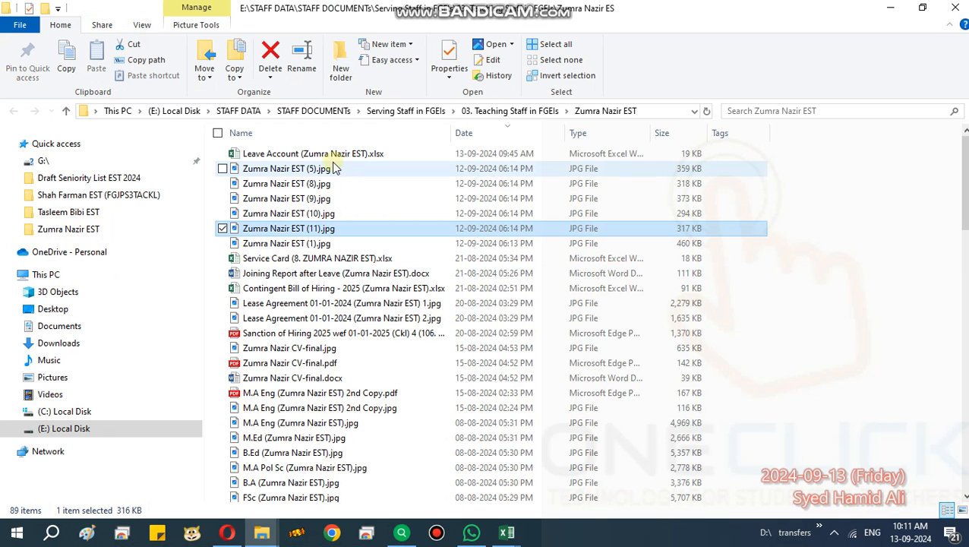
{"action": "left_click", "coordinate": [325, 168]}
{"action": "double_click", "coordinate": [439, 241]}
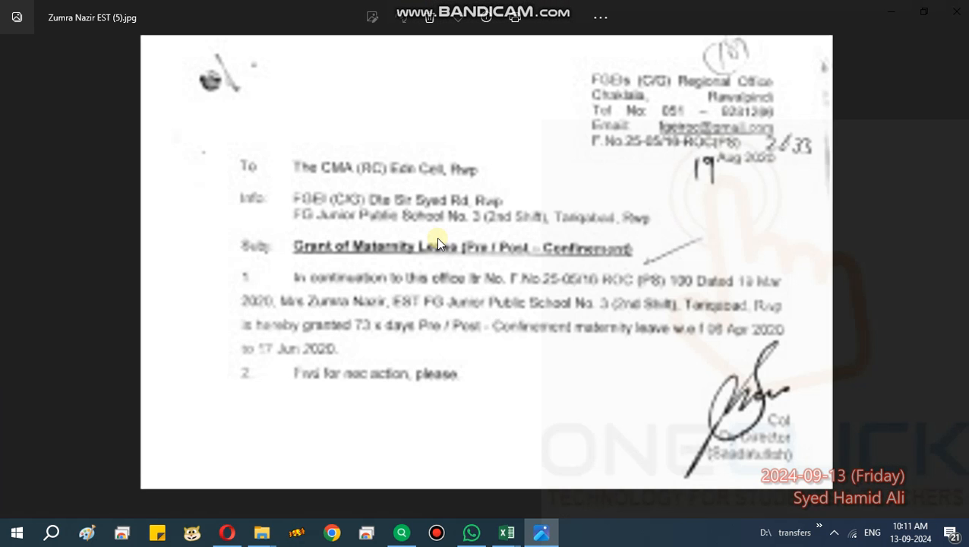
Browse the folder's scanned images to the Grant of Leave (Private Affairs) – Amendment letter, image (11).
{"action": "key", "text": "Right"}
{"action": "key", "text": "Right"}
{"action": "key", "text": "Right"}
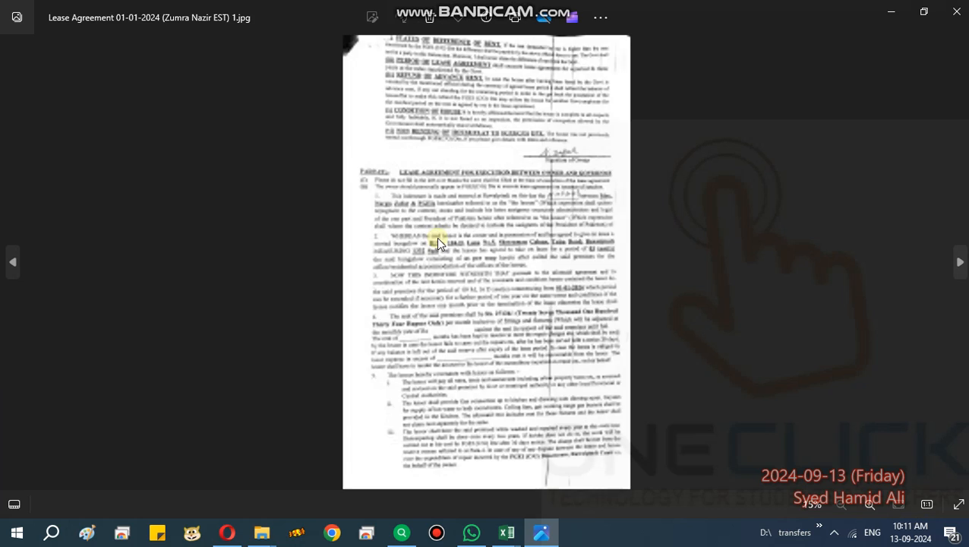
{"action": "key", "text": "Right"}
{"action": "key", "text": "Right"}
{"action": "key", "text": "Right"}
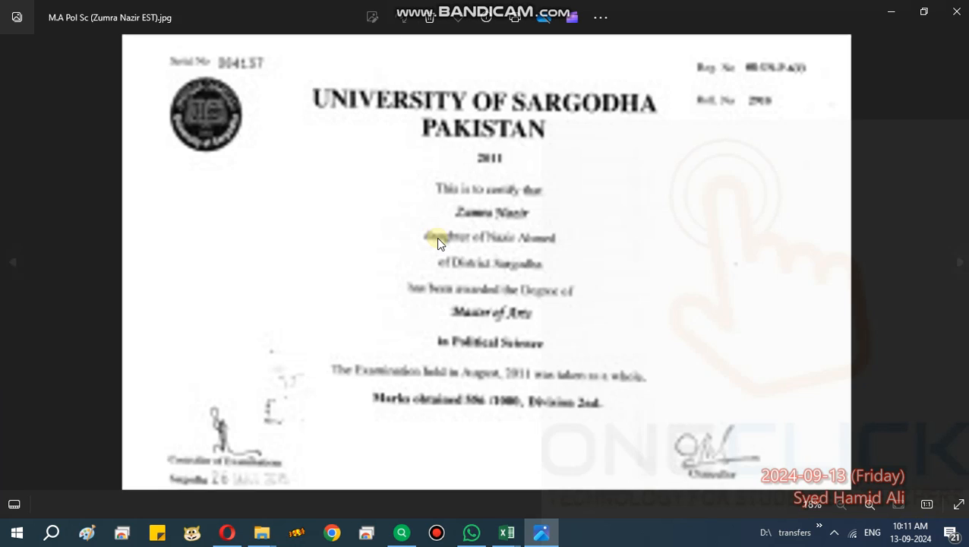
{"action": "key", "text": "Right"}
{"action": "key", "text": "Right"}
{"action": "key", "text": "Right"}
{"action": "key", "text": "Right"}
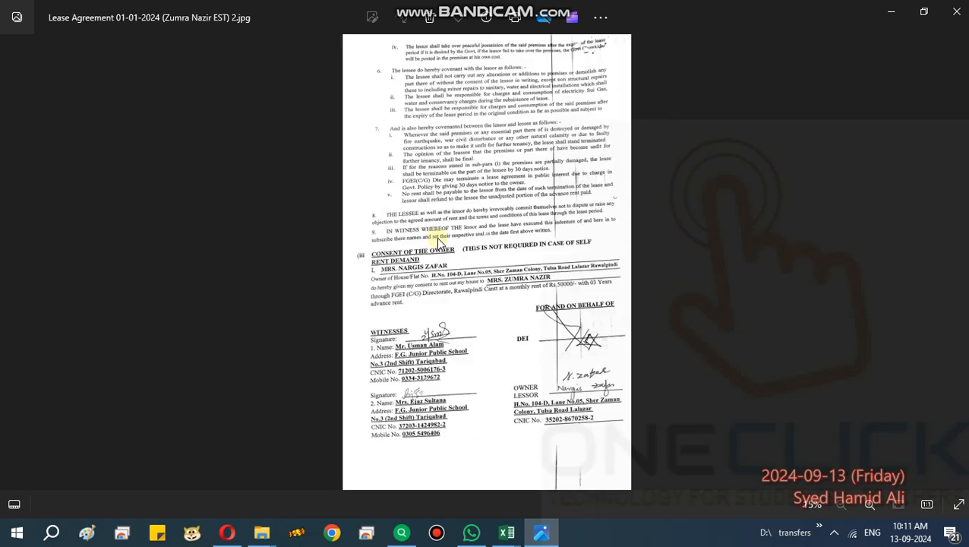
{"action": "key", "text": "Right"}
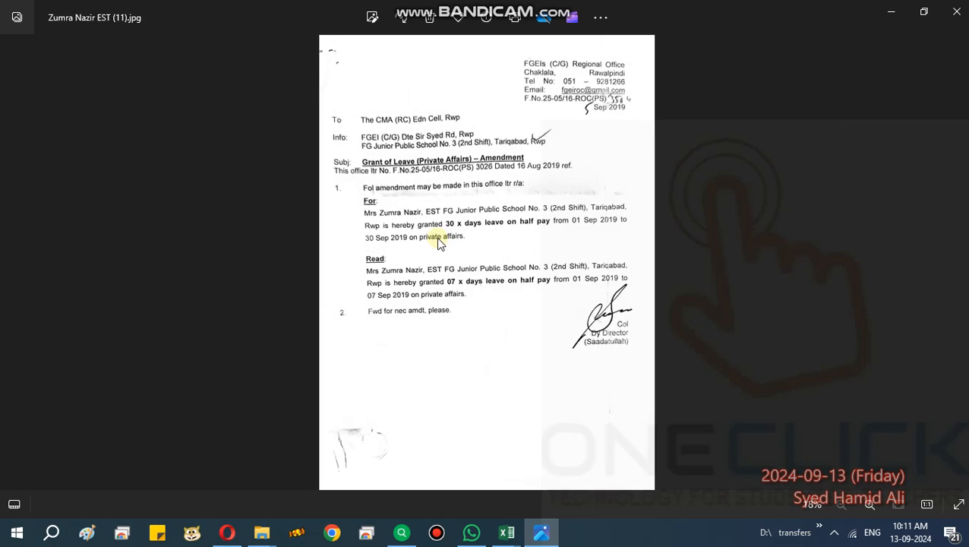
Read the original and amended half-pay leave days and dates in the private affairs amendment letter.
{"action": "scroll", "coordinate": [463, 199], "scroll_direction": "up", "scroll_amount": 5}
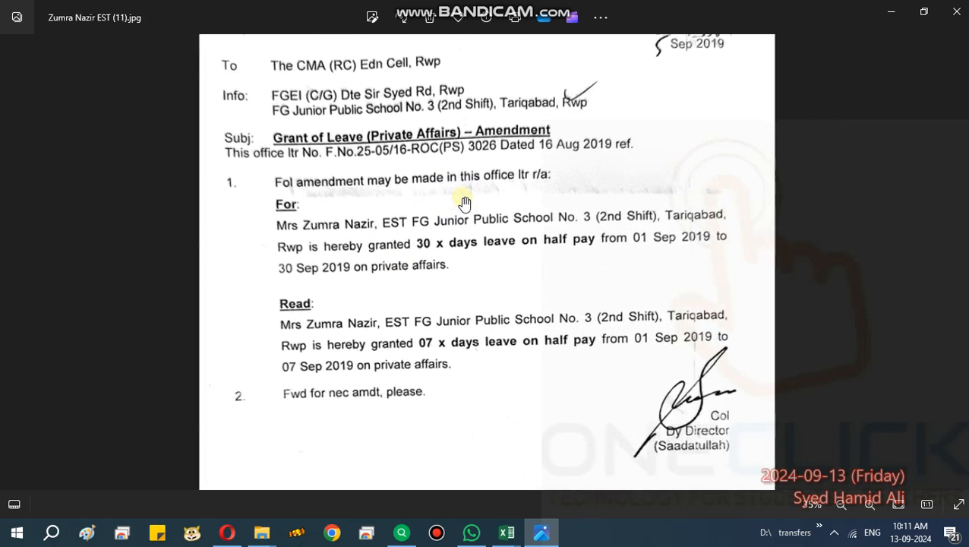
{"action": "scroll", "coordinate": [461, 199], "scroll_direction": "up", "scroll_amount": 2}
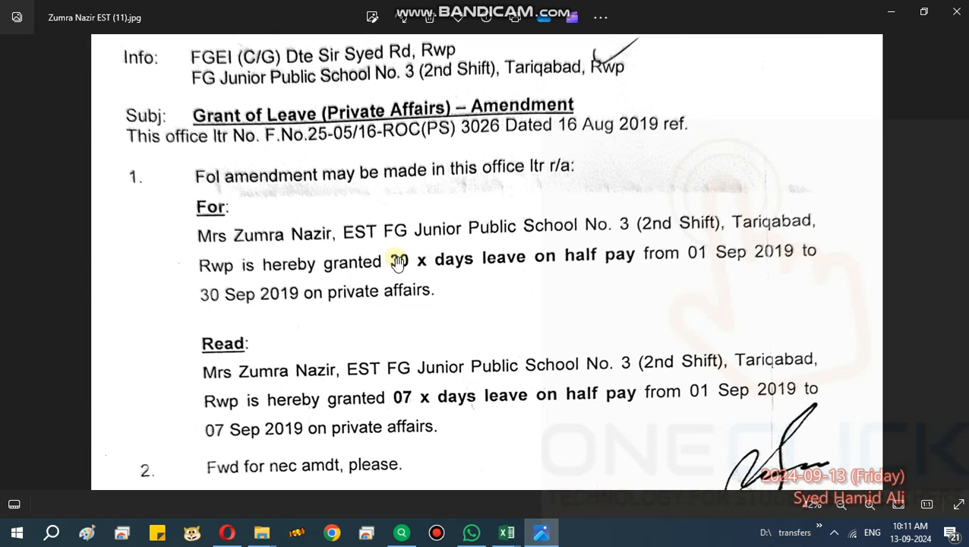
{"action": "scroll", "coordinate": [471, 258], "scroll_direction": "up", "scroll_amount": 2}
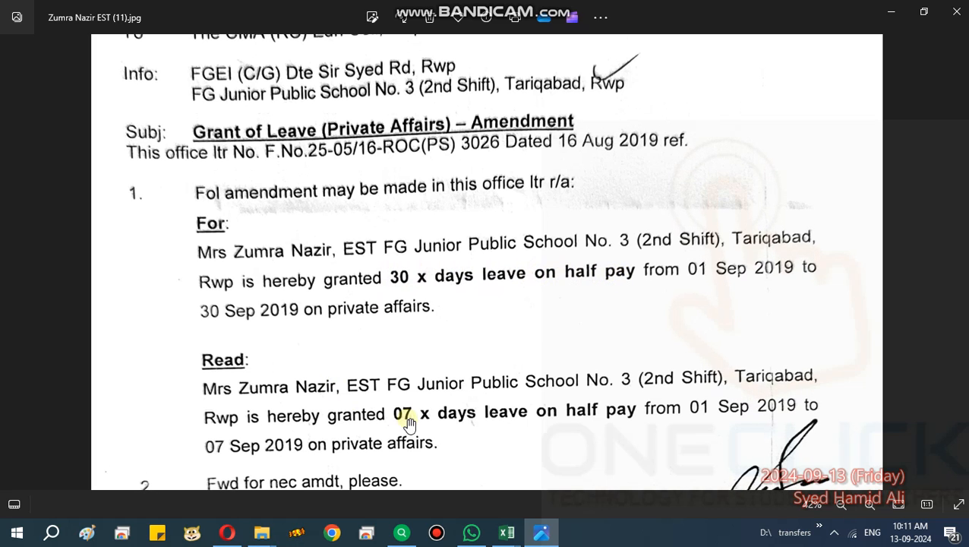
{"action": "scroll", "coordinate": [395, 422], "scroll_direction": "down", "scroll_amount": 3}
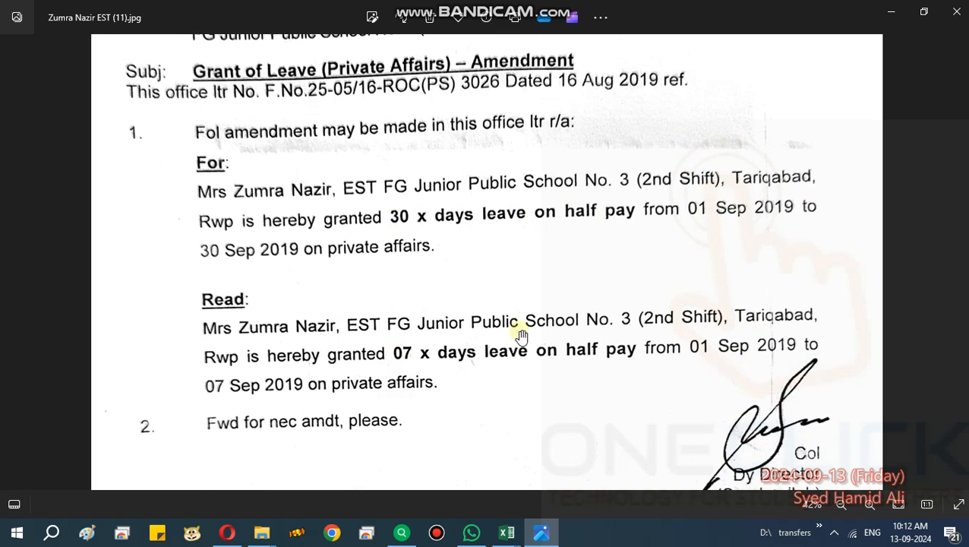
{"action": "scroll", "coordinate": [607, 349], "scroll_direction": "down", "scroll_amount": 1}
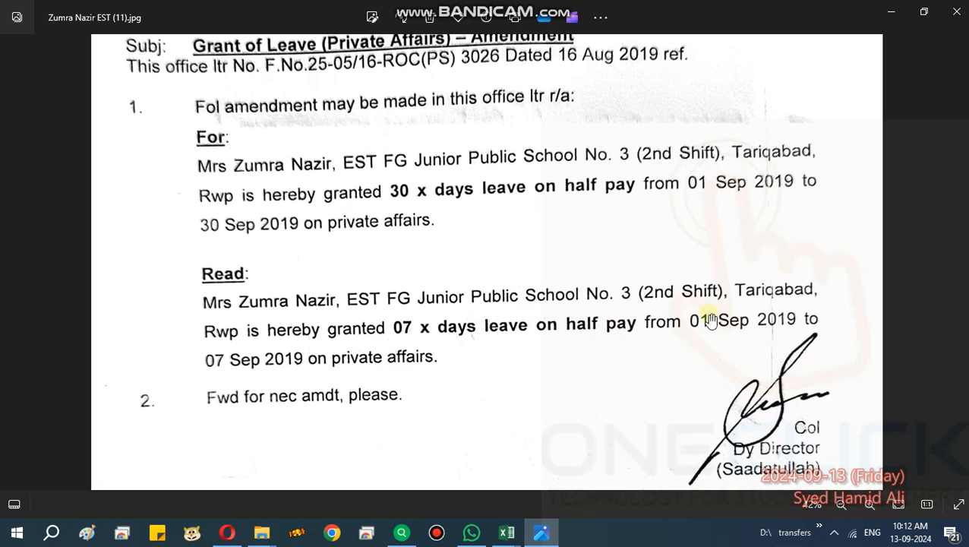
Switch back to the sample leave account workbook in Excel and compare row 11's leave dates, days and type with the letter.
{"action": "key", "text": "alt+Tab"}
{"action": "key", "text": "alt+Tab"}
{"action": "key", "text": "alt+Tab"}
{"action": "key", "text": "alt+Tab"}
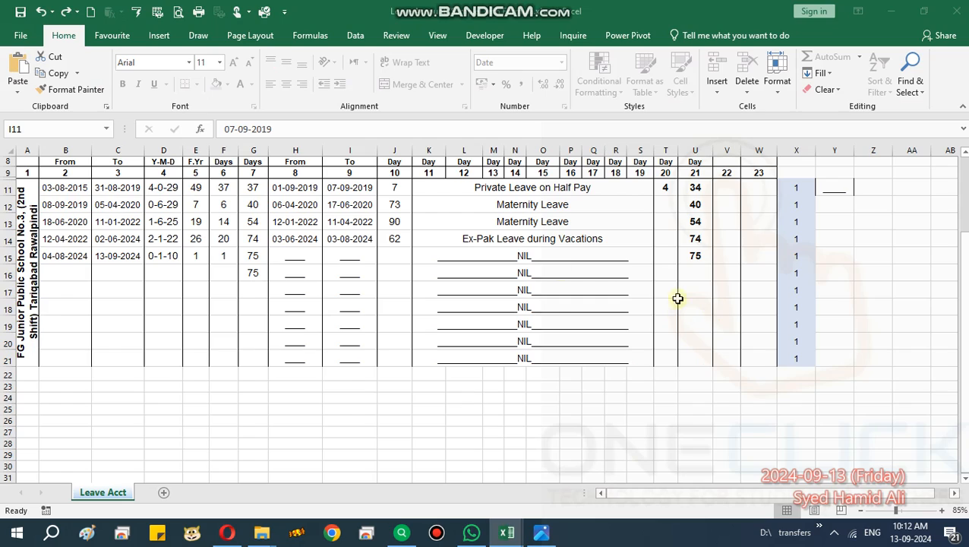
{"action": "left_click", "coordinate": [301, 189]}
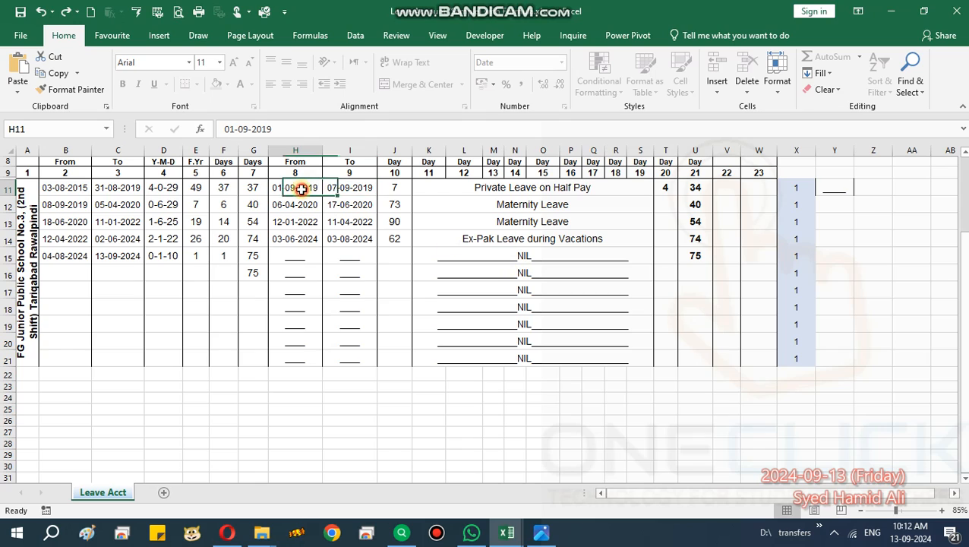
{"action": "key", "text": "Right"}
{"action": "key", "text": "Right"}
{"action": "key", "text": "Right"}
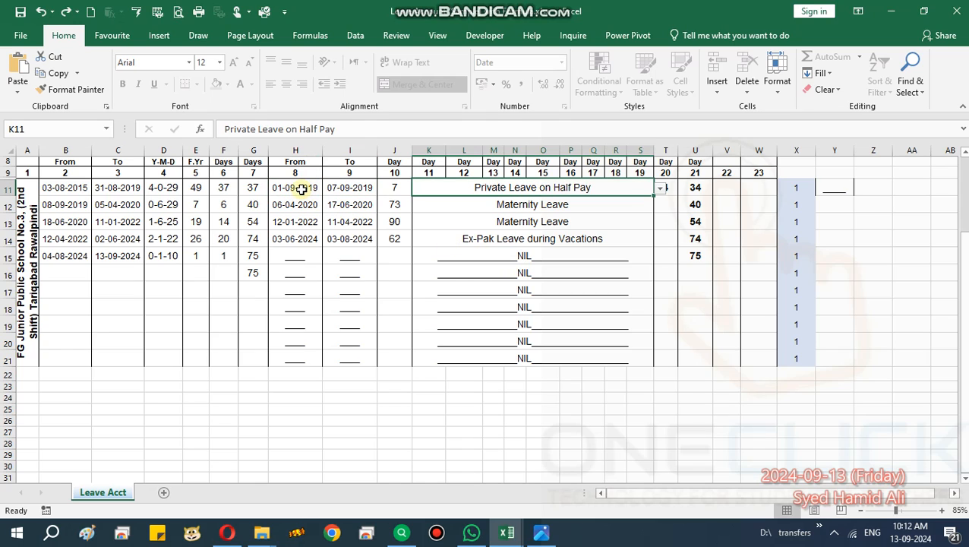
{"action": "key", "text": "Left"}
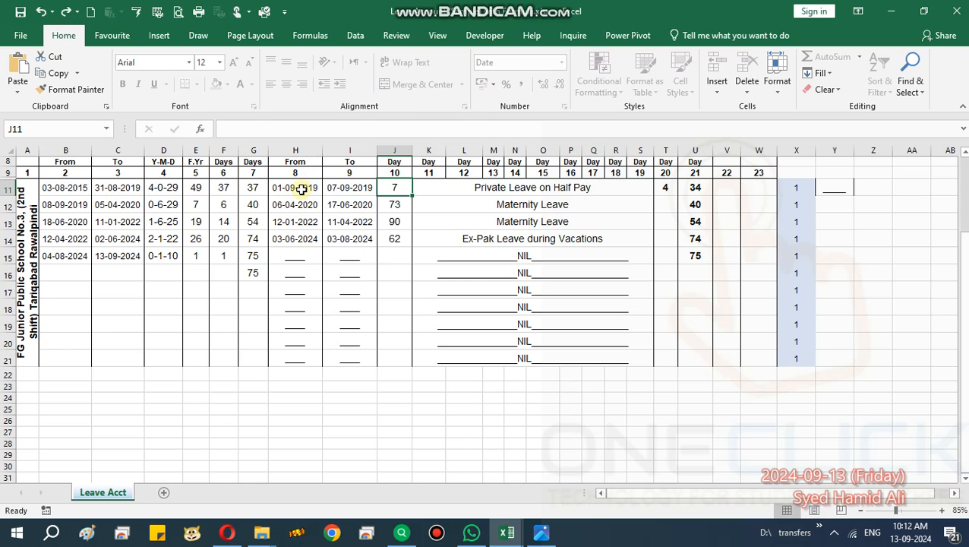
{"action": "key", "text": "Left"}
{"action": "key", "text": "Left"}
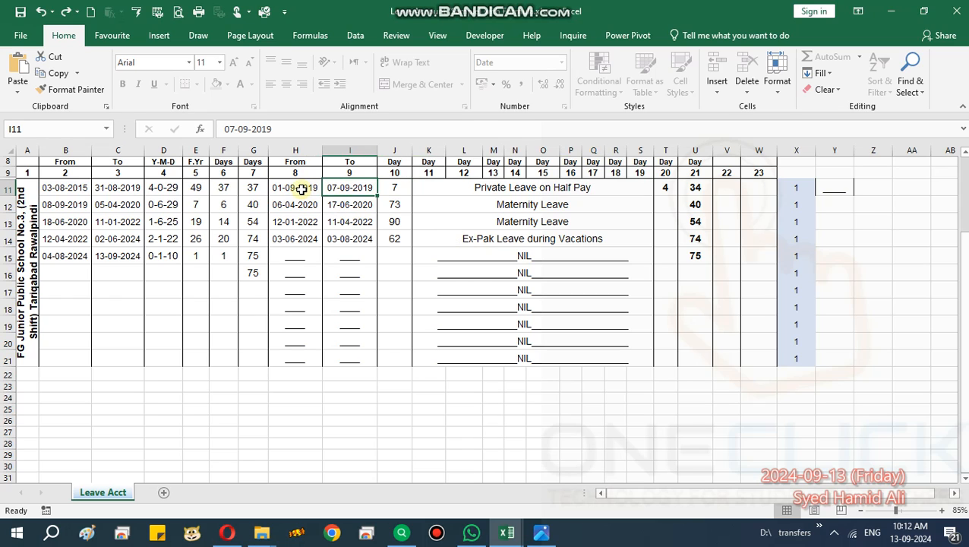
Review the leave From and To dates in columns H and I, rows 11 to 21, with their column headings.
{"action": "key", "text": "shift+Right"}
{"action": "key", "text": "shift+Down"}
{"action": "key", "text": "shift+Down"}
{"action": "key", "text": "shift+Down"}
{"action": "key", "text": "shift+Down"}
{"action": "key", "text": "shift+Down"}
{"action": "key", "text": "shift+Down"}
{"action": "key", "text": "shift+Down"}
{"action": "key", "text": "shift+Down"}
{"action": "key", "text": "shift+Down"}
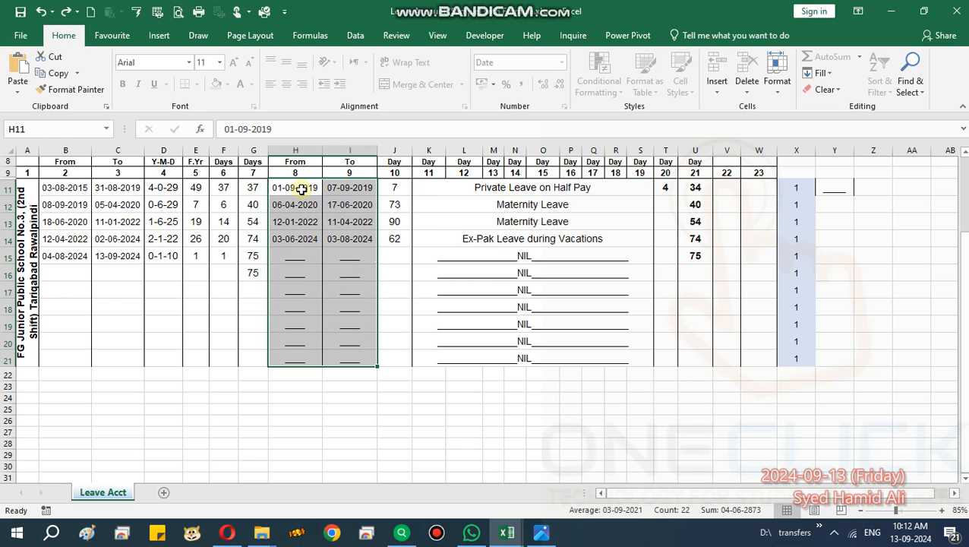
{"action": "left_click", "coordinate": [303, 173]}
{"action": "left_click_drag", "start_coordinate": [303, 173], "coordinate": [346, 179]}
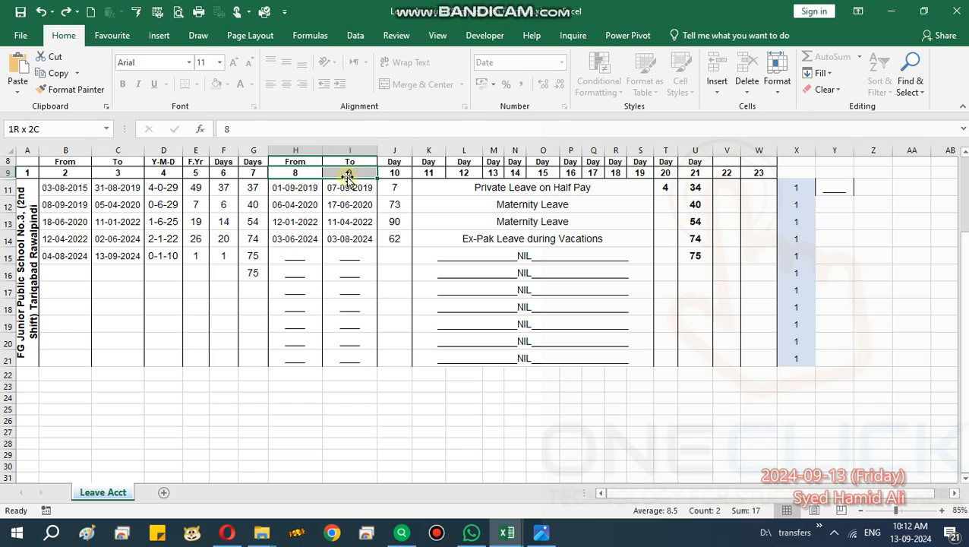
{"action": "left_click", "coordinate": [343, 237]}
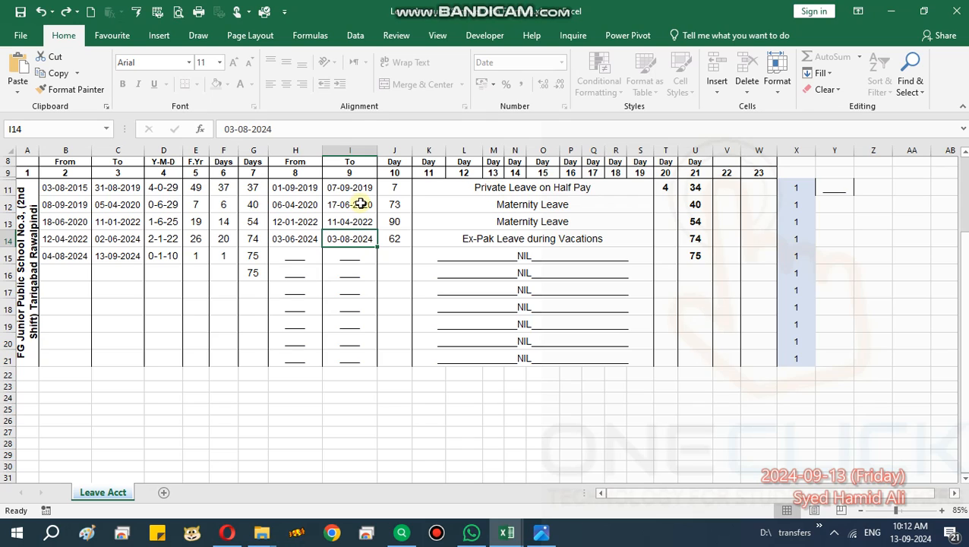
Choose Private Leave on Half Pay as the leave type in merged cell K11.
{"action": "left_click", "coordinate": [475, 189]}
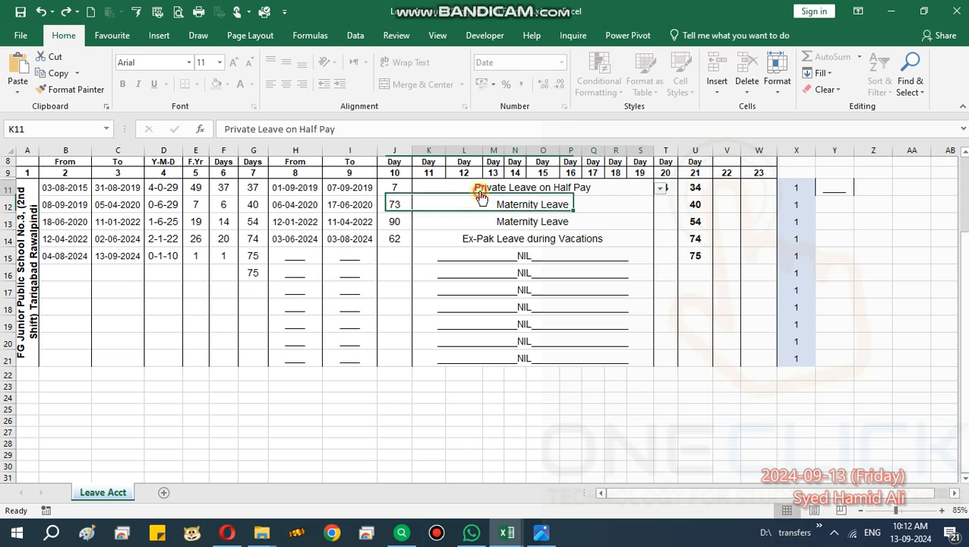
{"action": "left_click", "coordinate": [662, 190]}
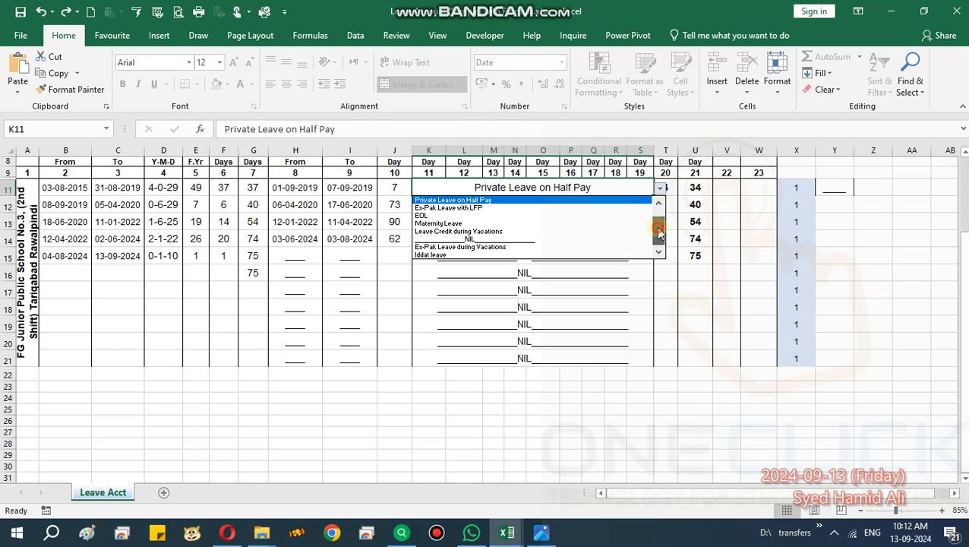
{"action": "scroll", "coordinate": [658, 224], "scroll_direction": "up", "scroll_amount": 1}
{"action": "scroll", "coordinate": [658, 224], "scroll_direction": "up", "scroll_amount": 1}
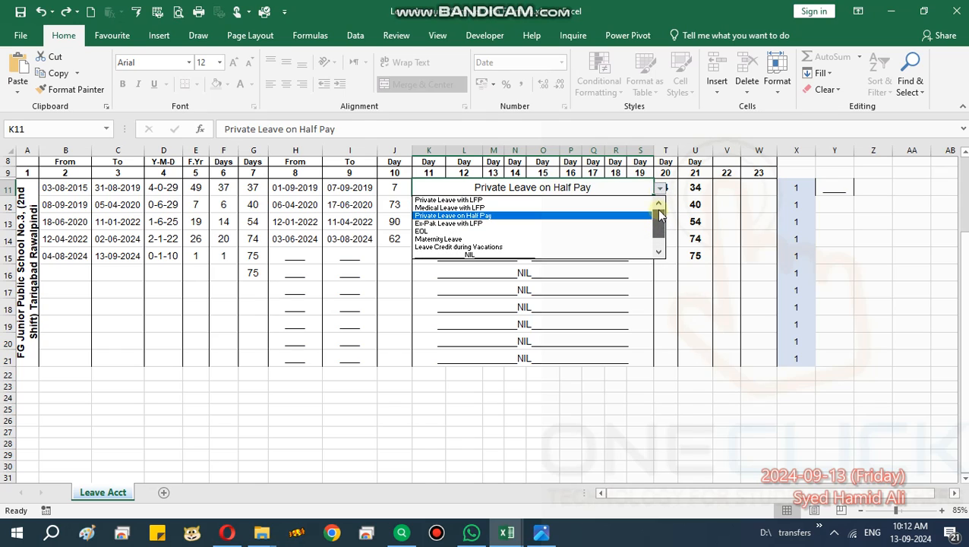
{"action": "left_click", "coordinate": [457, 218]}
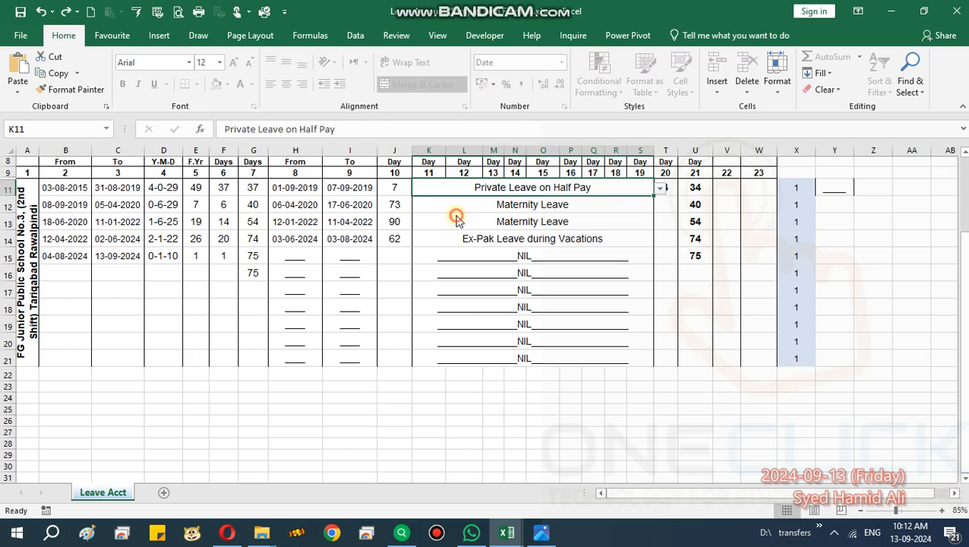
{"action": "left_click", "coordinate": [649, 207]}
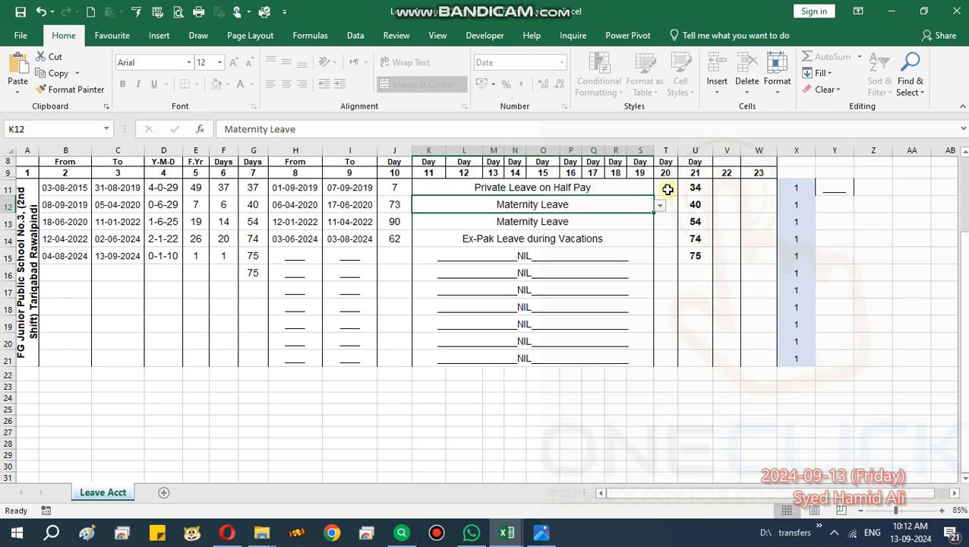
Enter 4 as the leave days in column 20 of row 11 (cell T11) and check the row's balance in column 21.
{"action": "left_click", "coordinate": [667, 183]}
{"action": "left_click", "coordinate": [391, 185]}
{"action": "left_click", "coordinate": [666, 187]}
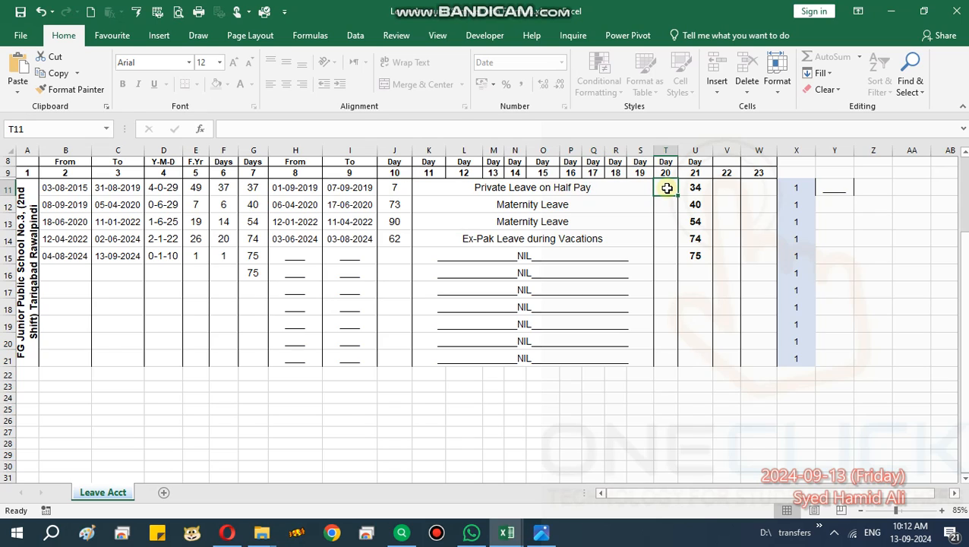
{"action": "type", "text": "4"}
{"action": "left_click", "coordinate": [256, 190]}
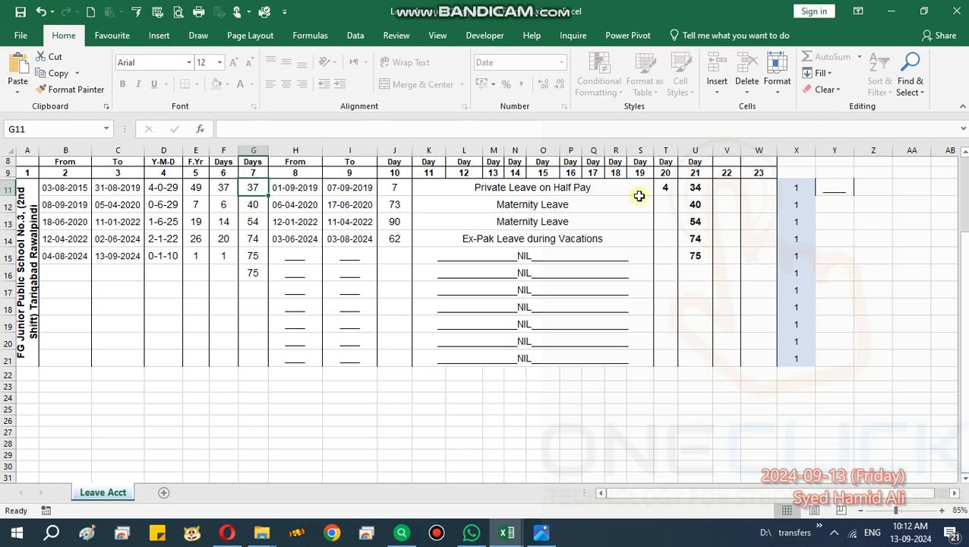
{"action": "left_click", "coordinate": [668, 188]}
{"action": "left_click", "coordinate": [701, 188]}
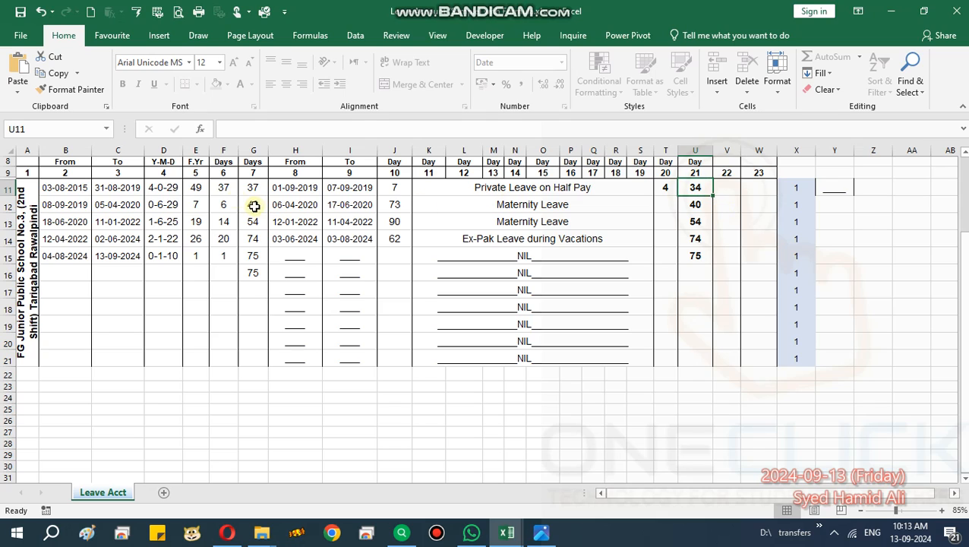
{"action": "left_click", "coordinate": [278, 208]}
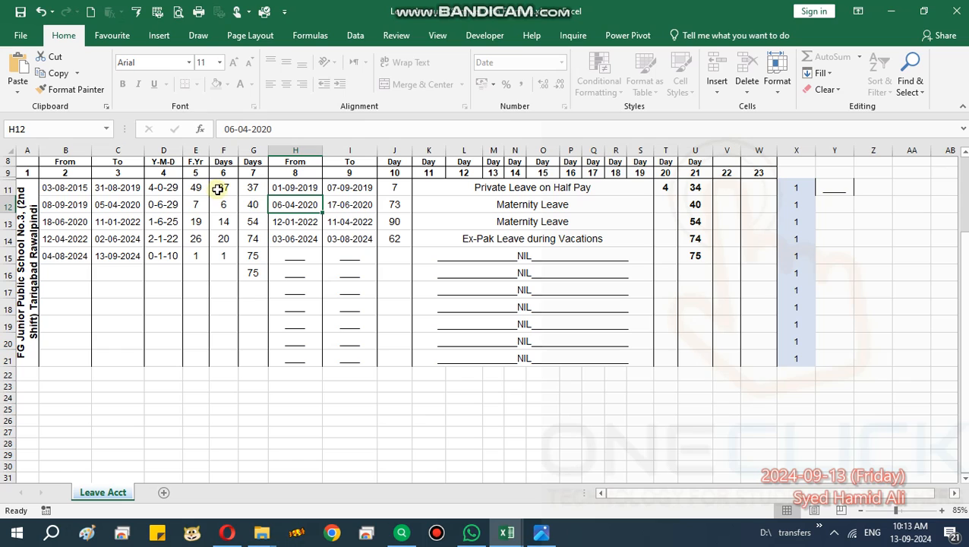
Try to edit the duty start date in cell B12 and review row 12's leave dates in H12:I12.
{"action": "double_click", "coordinate": [69, 203]}
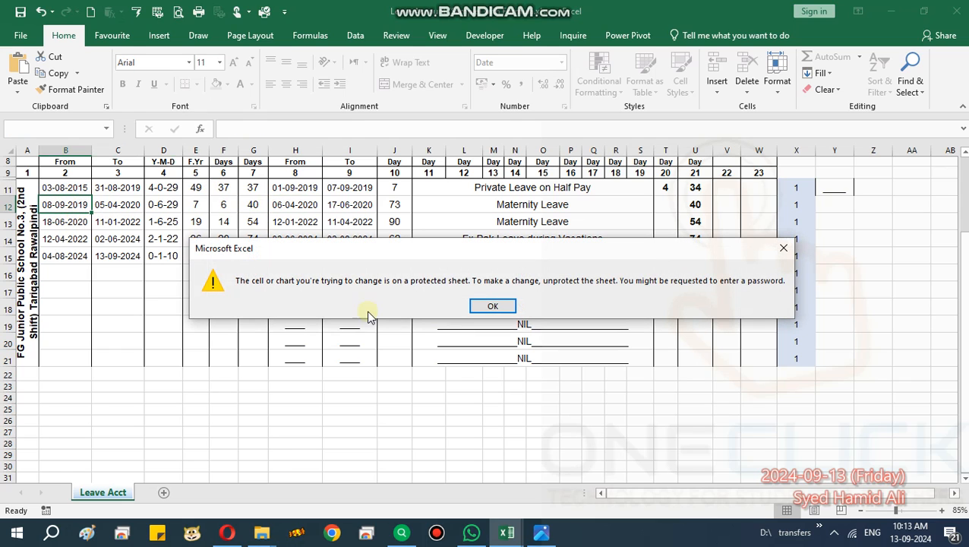
{"action": "left_click", "coordinate": [492, 305]}
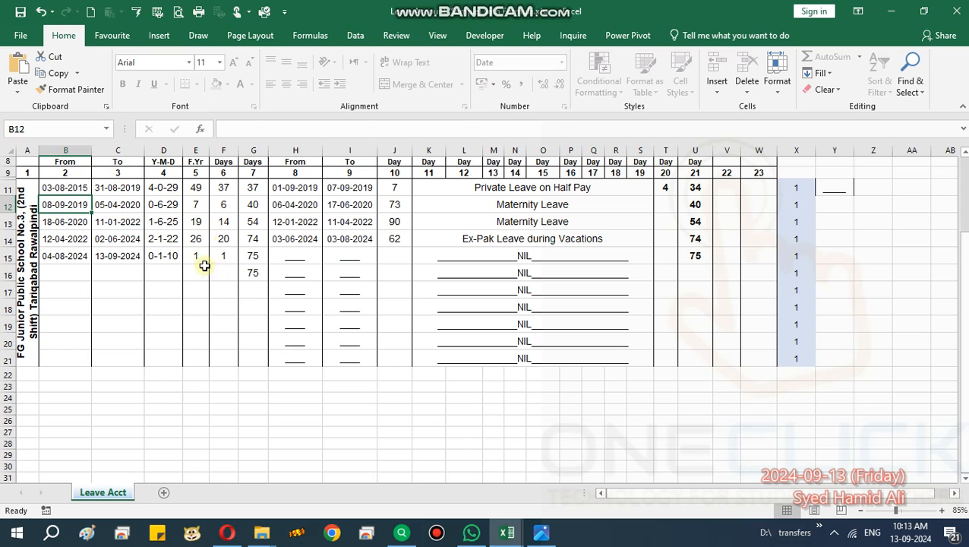
{"action": "left_click", "coordinate": [302, 201]}
{"action": "left_click_drag", "start_coordinate": [300, 202], "coordinate": [342, 203]}
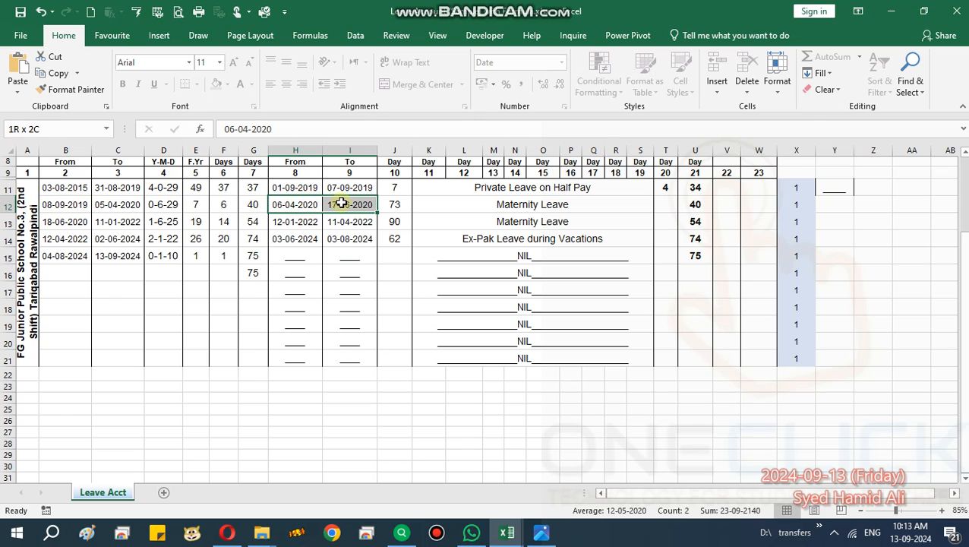
Choose Maternity Leave as the leave type in merged cell K12.
{"action": "left_click", "coordinate": [502, 205]}
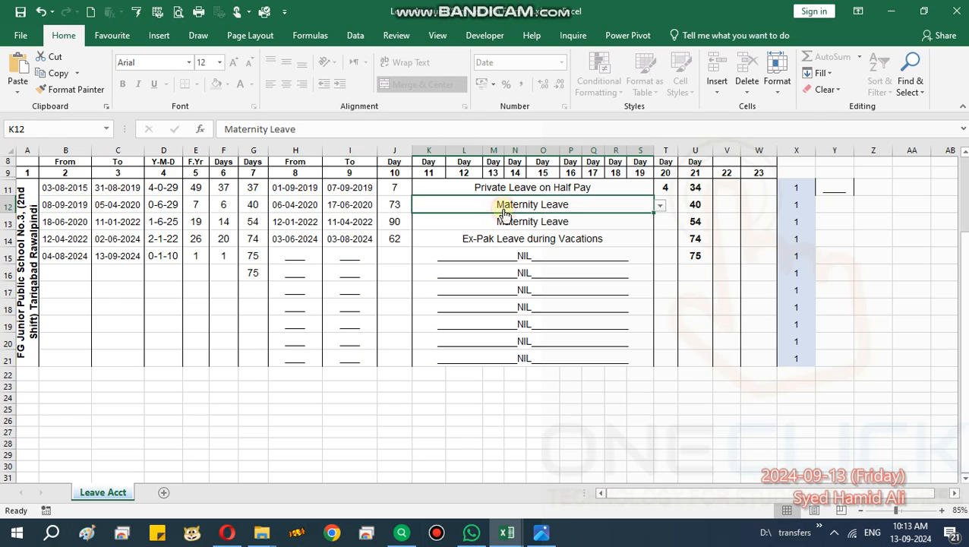
{"action": "left_click", "coordinate": [660, 205]}
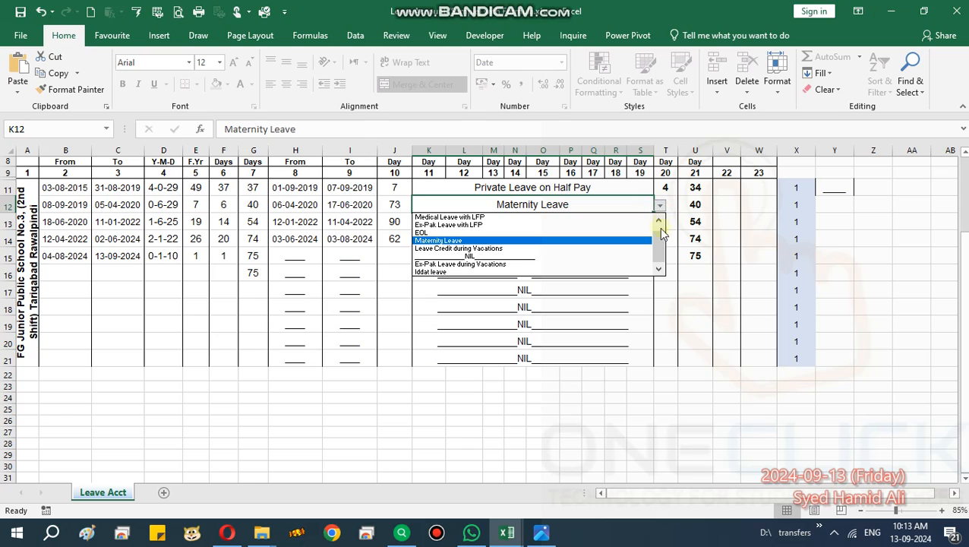
{"action": "left_click", "coordinate": [489, 241]}
Check row 12's debited days in column 20 and its balance in column 21 against columns 7 and 10 and row 11's balance.
{"action": "left_click", "coordinate": [673, 204]}
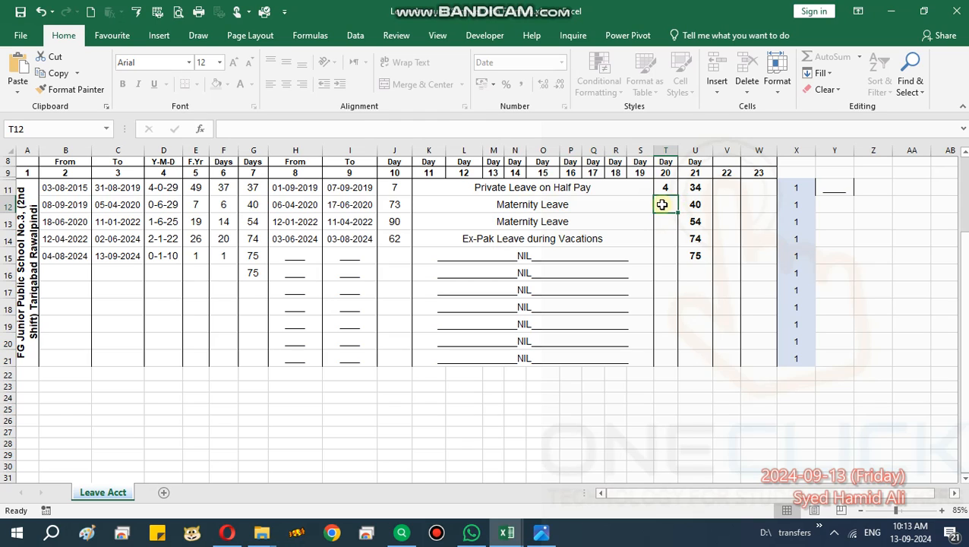
{"action": "left_click", "coordinate": [697, 219]}
{"action": "left_click", "coordinate": [702, 205]}
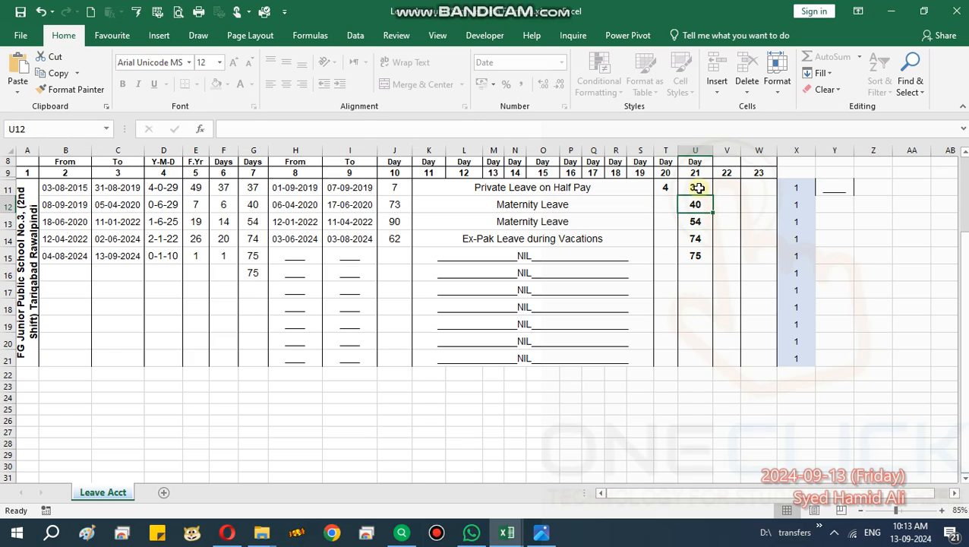
{"action": "left_click", "coordinate": [699, 188]}
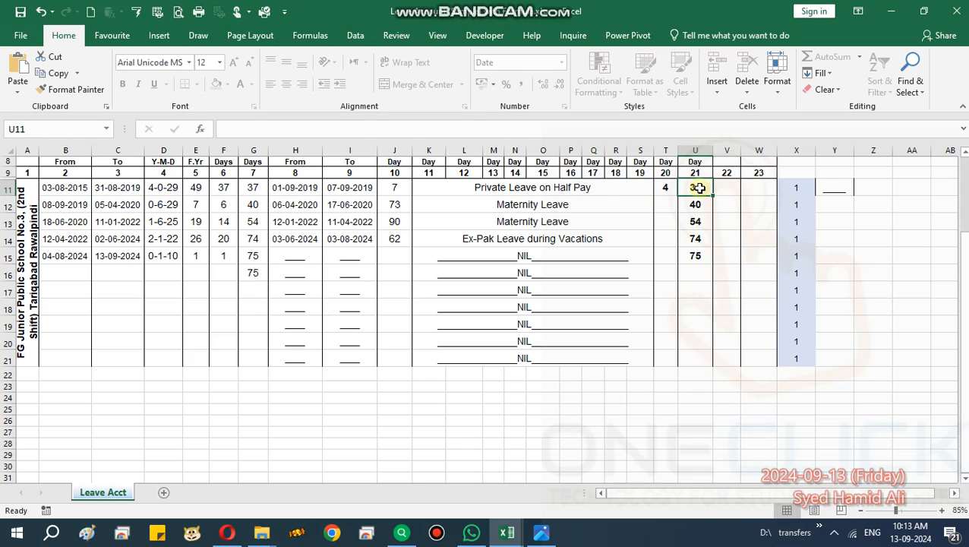
{"action": "left_click", "coordinate": [259, 206]}
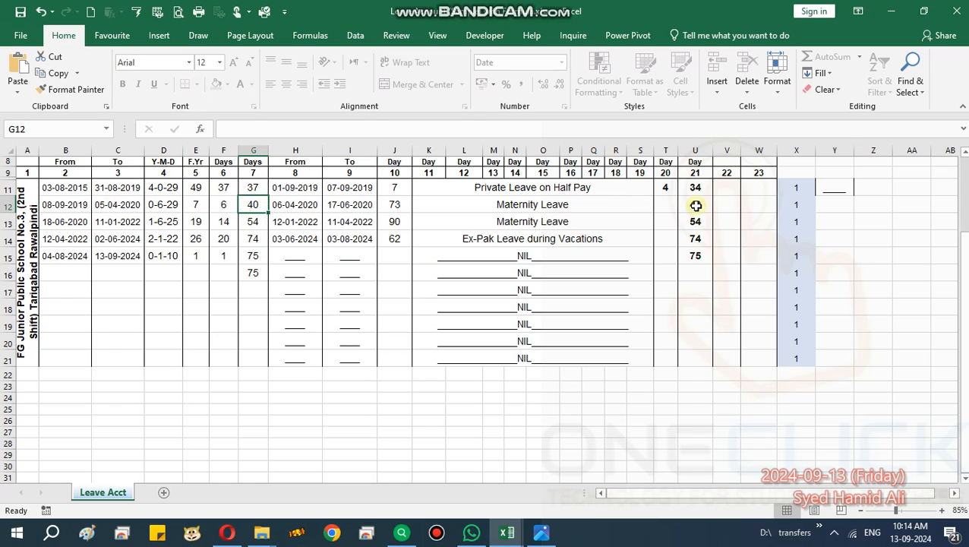
{"action": "left_click", "coordinate": [395, 205]}
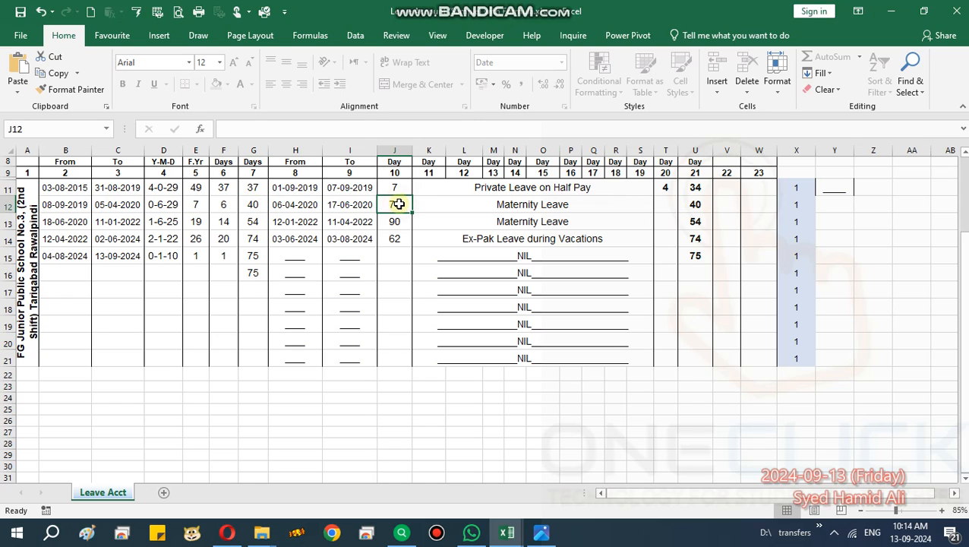
{"action": "left_click_drag", "start_coordinate": [281, 206], "coordinate": [385, 203]}
{"action": "left_click", "coordinate": [549, 205]}
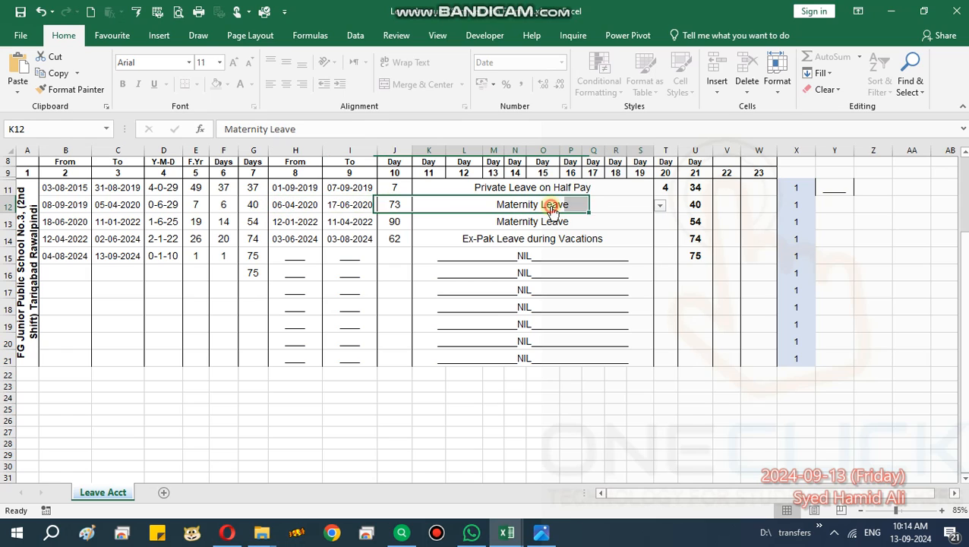
{"action": "left_click", "coordinate": [671, 201]}
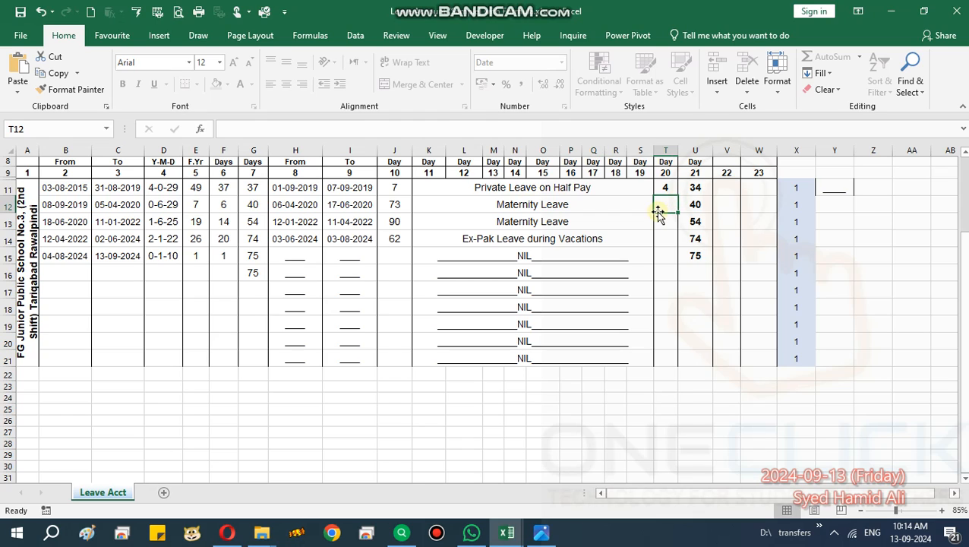
Review row 13's leave dates and days, and choose Maternity Leave as its leave type in merged cell K13.
{"action": "left_click", "coordinate": [286, 217]}
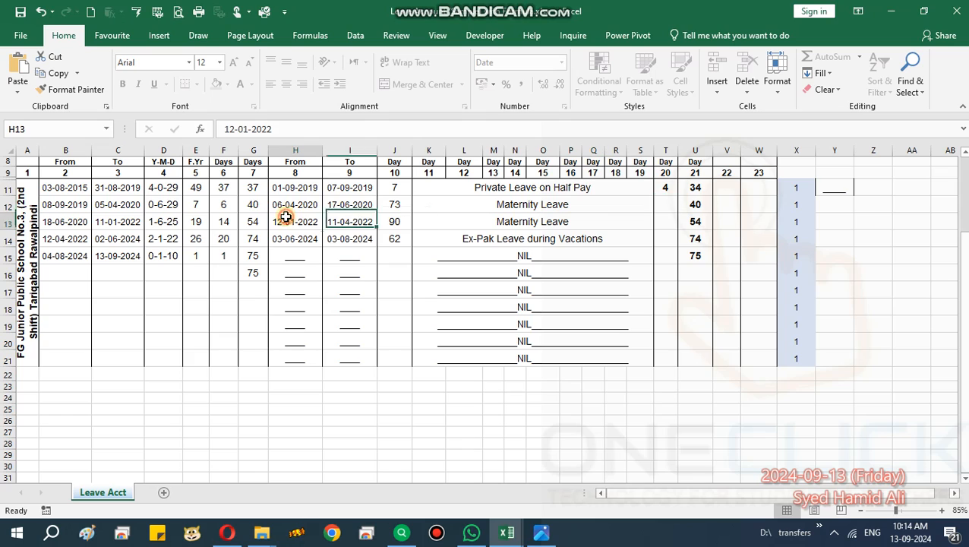
{"action": "left_click", "coordinate": [353, 225]}
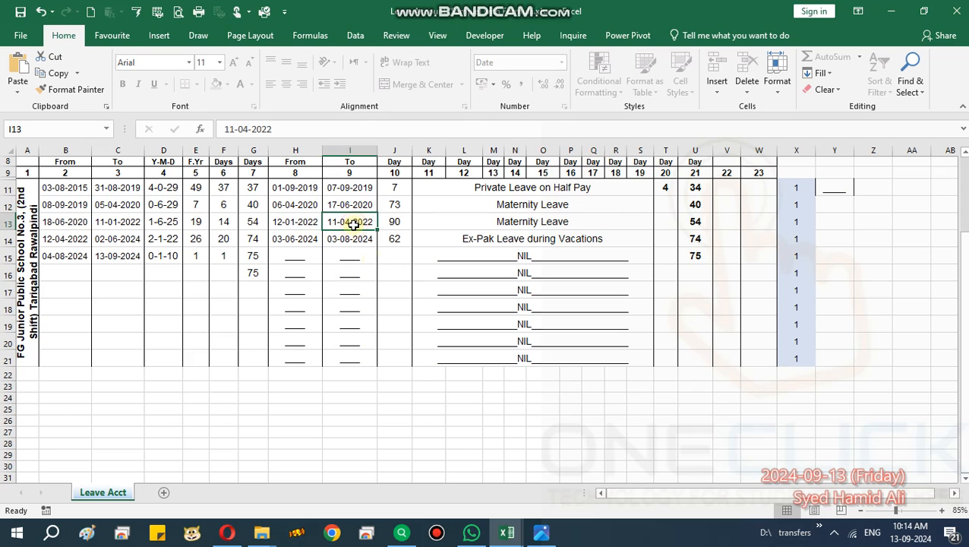
{"action": "left_click", "coordinate": [403, 226]}
{"action": "left_click", "coordinate": [612, 222]}
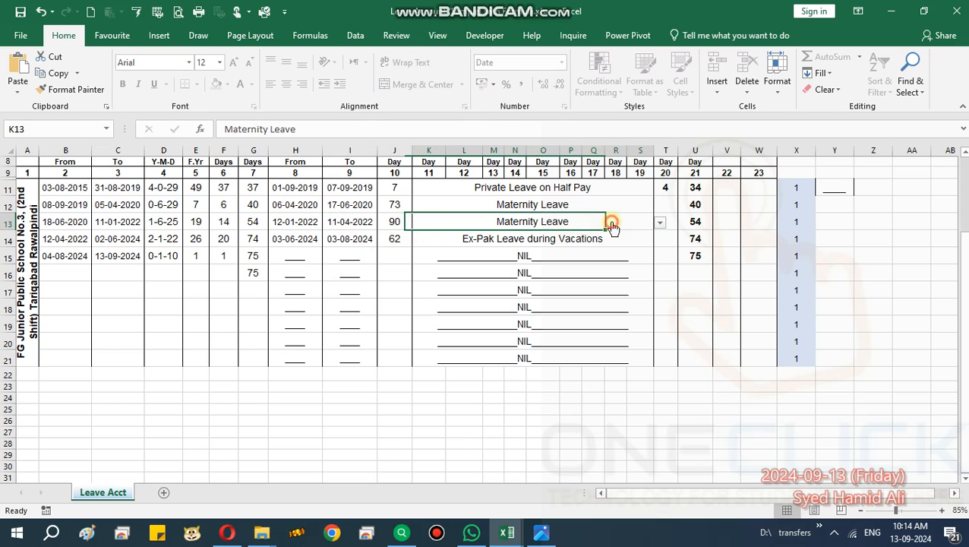
{"action": "left_click", "coordinate": [661, 221]}
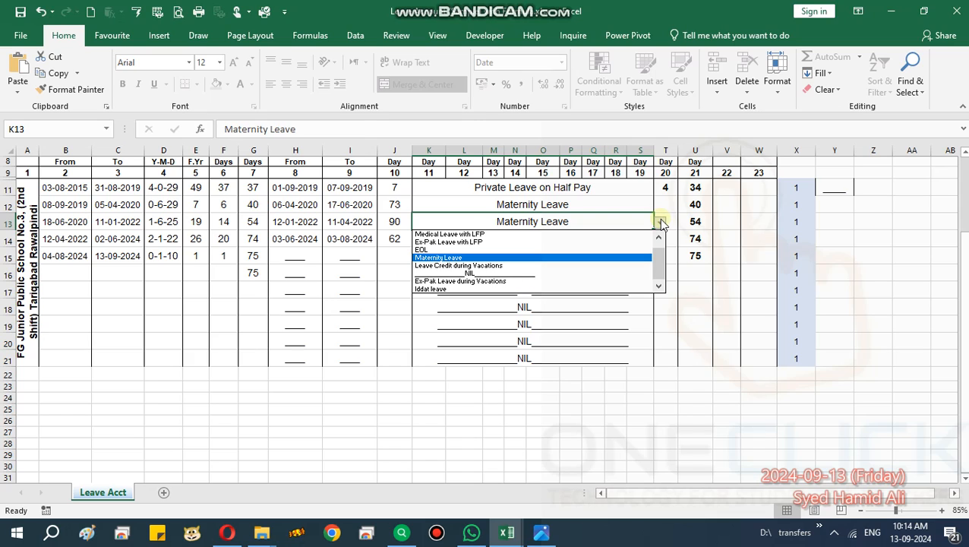
{"action": "left_click", "coordinate": [662, 224]}
{"action": "left_click", "coordinate": [660, 225]}
{"action": "scroll", "coordinate": [661, 255], "scroll_direction": "up", "scroll_amount": 1}
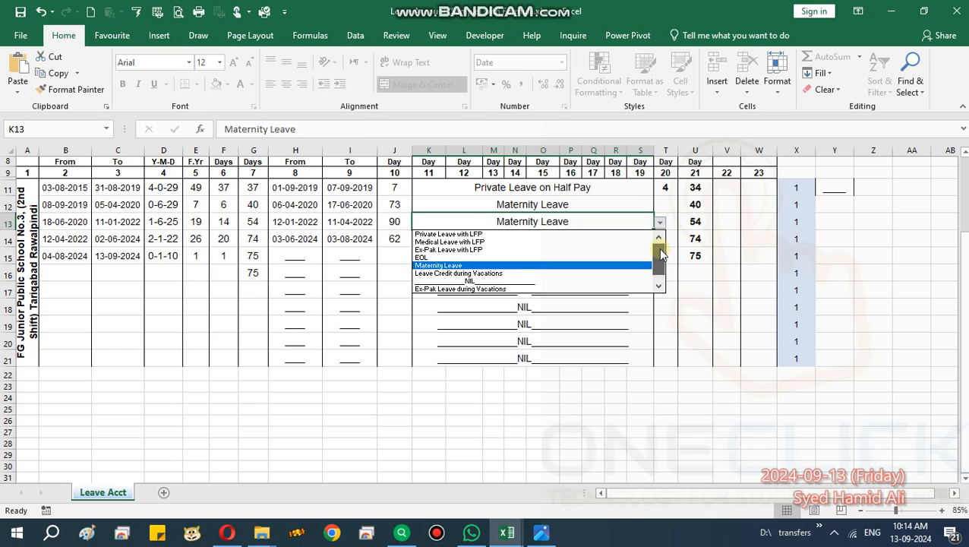
{"action": "left_click_drag", "start_coordinate": [661, 255], "coordinate": [661, 260]}
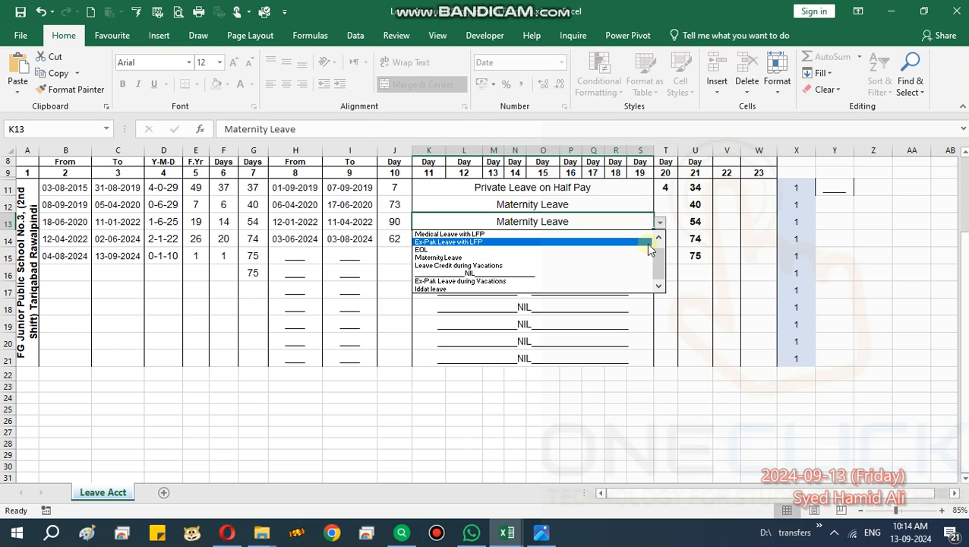
{"action": "left_click", "coordinate": [568, 258]}
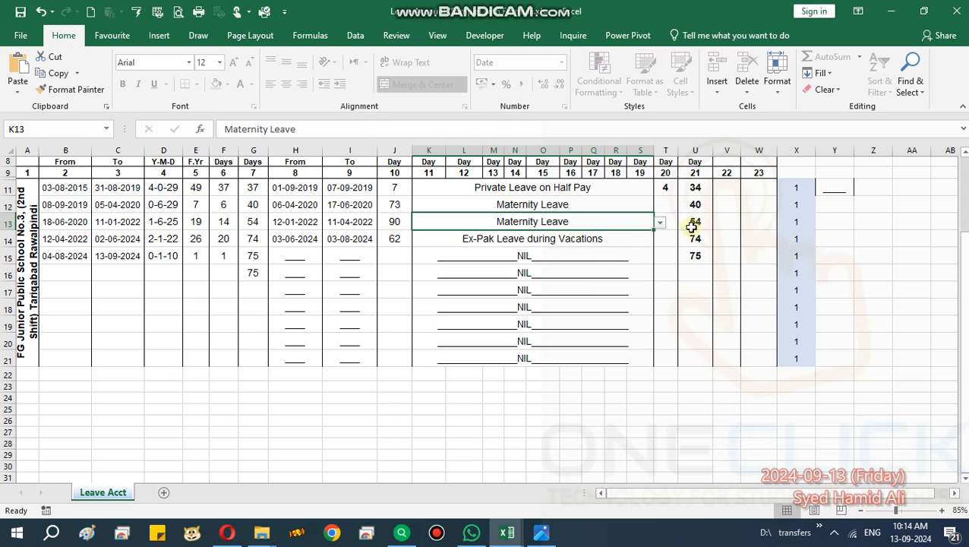
Check row 13's debited days in column 20 against its leave type.
{"action": "left_click", "coordinate": [609, 238]}
{"action": "left_click", "coordinate": [668, 222]}
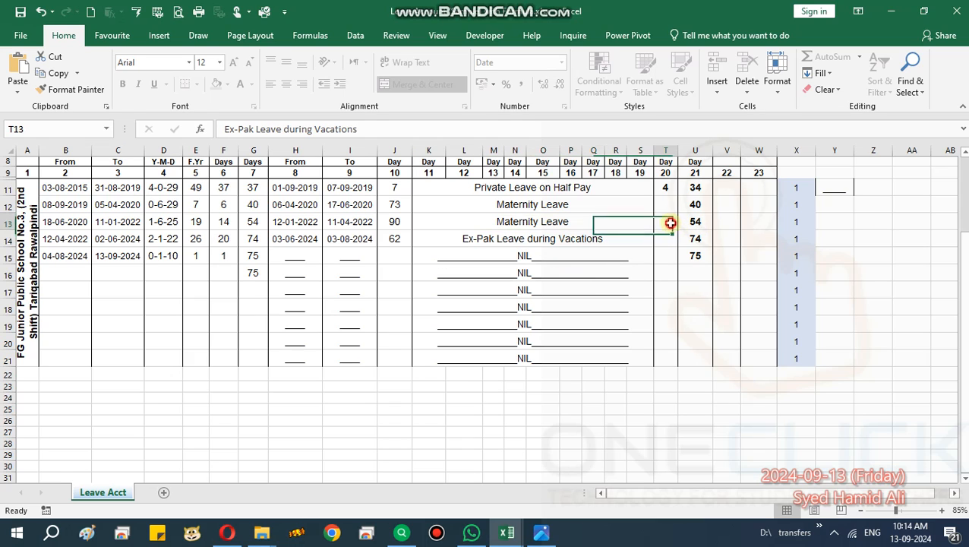
{"action": "left_click", "coordinate": [617, 223]}
Choose Private Leave with LFP as the leave type in merged cell K11.
{"action": "left_click", "coordinate": [633, 187]}
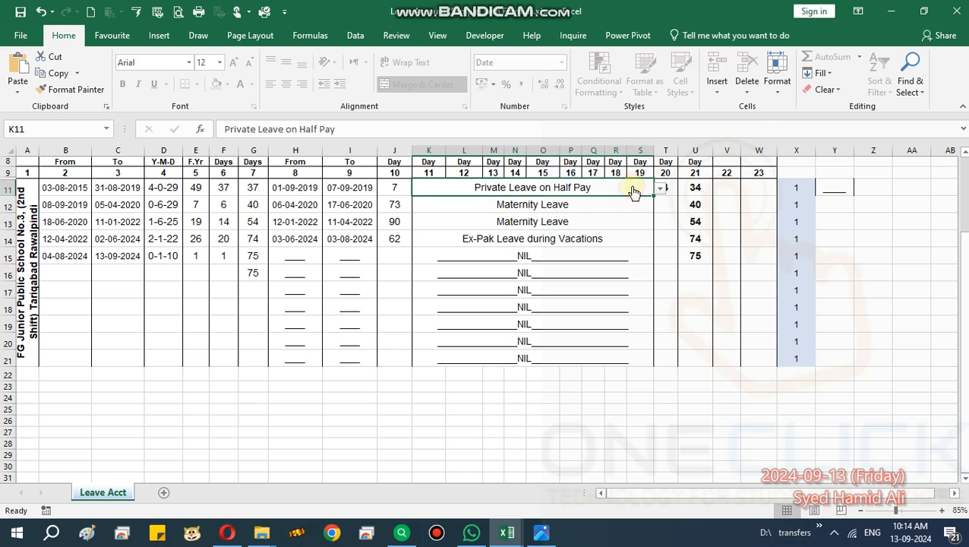
{"action": "left_click", "coordinate": [662, 189]}
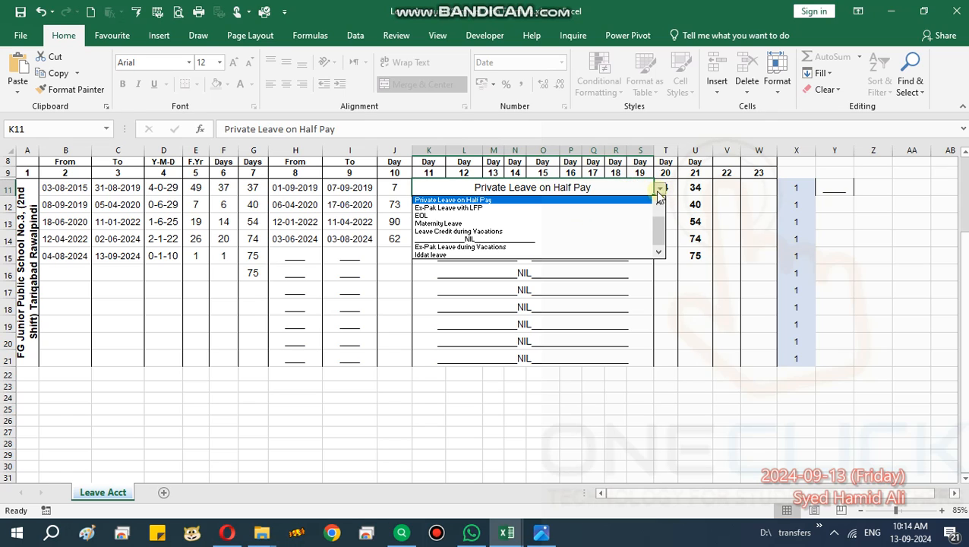
{"action": "left_click", "coordinate": [661, 189]}
{"action": "left_click", "coordinate": [661, 190]}
{"action": "left_click_drag", "start_coordinate": [661, 230], "coordinate": [663, 213]}
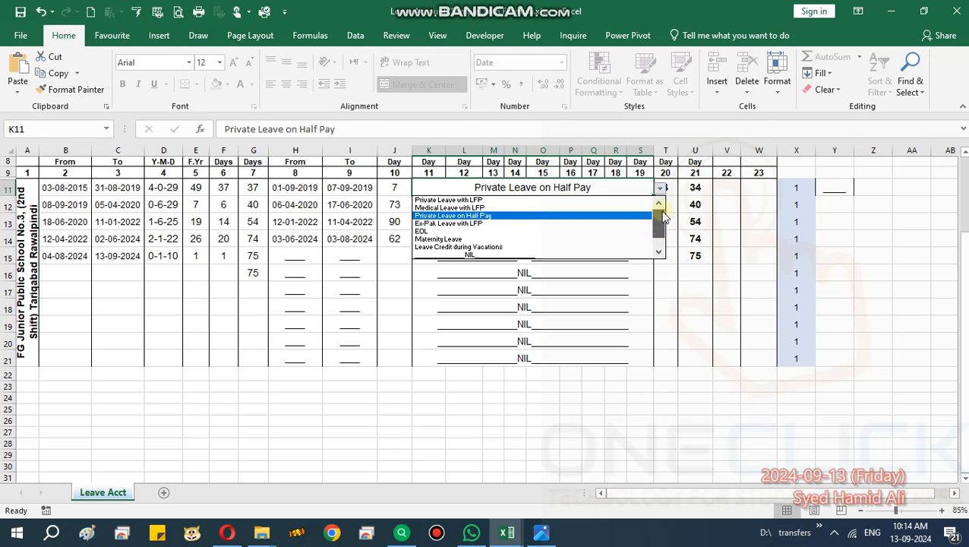
{"action": "left_click", "coordinate": [463, 200]}
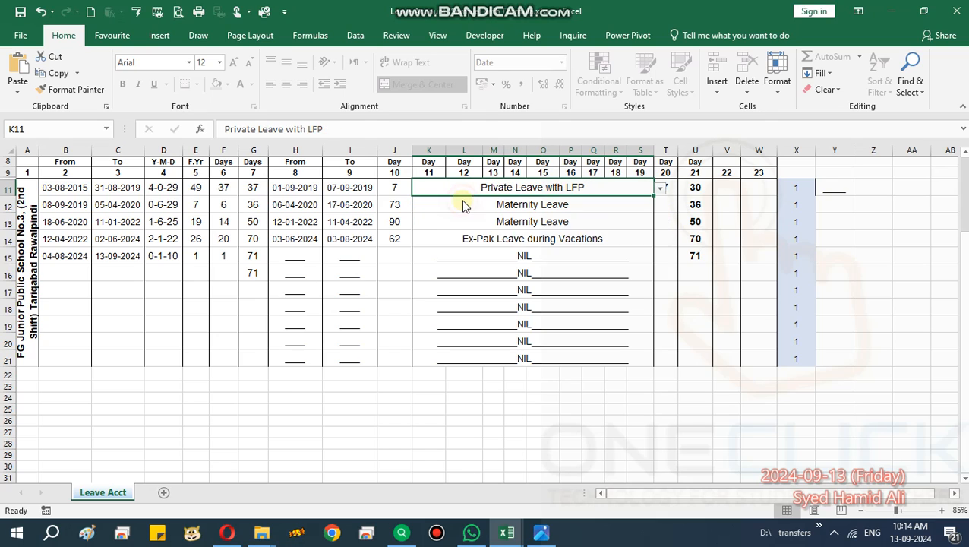
{"action": "left_click", "coordinate": [575, 239]}
Compare row 11's leave days in column 10 with its debited days in column 20 and its balances in columns 7 and 21.
{"action": "left_click", "coordinate": [664, 190]}
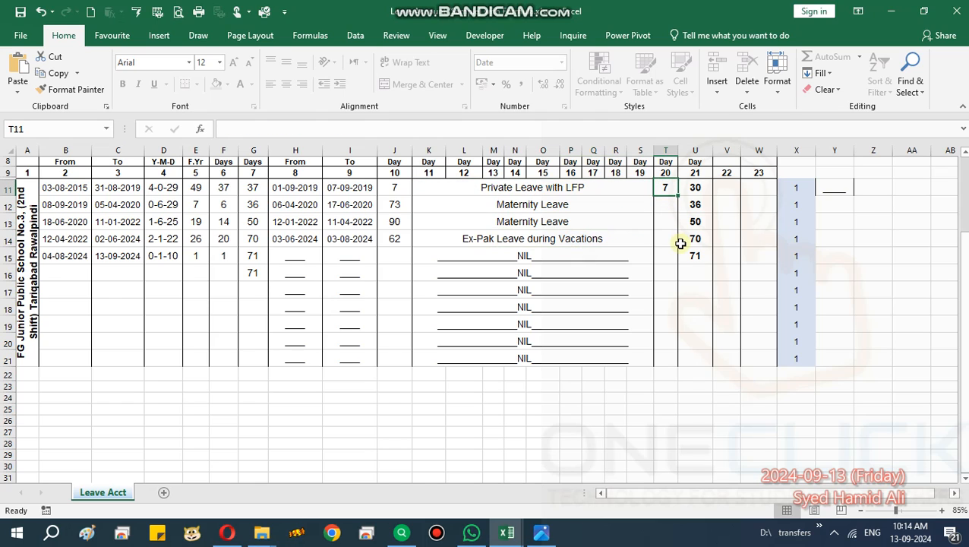
{"action": "left_click", "coordinate": [396, 186]}
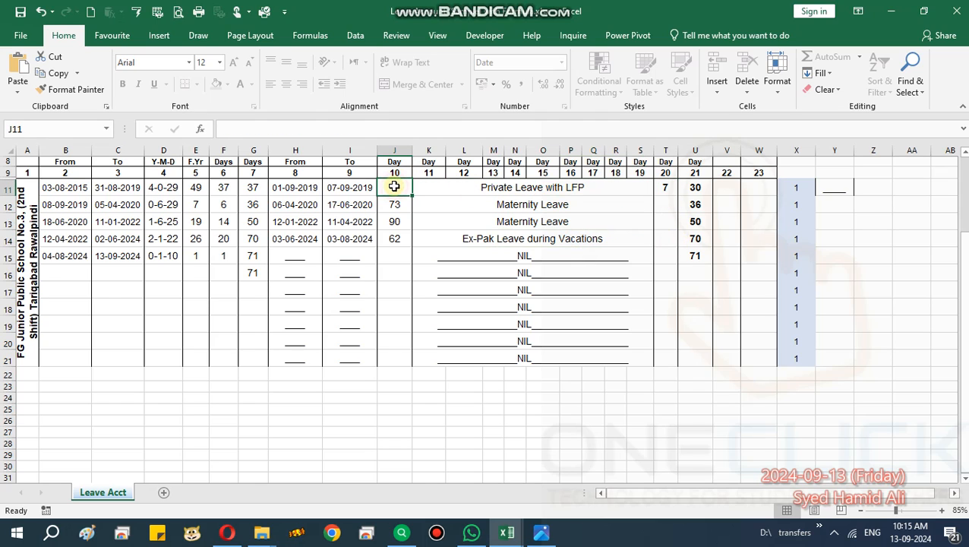
{"action": "left_click", "coordinate": [662, 188]}
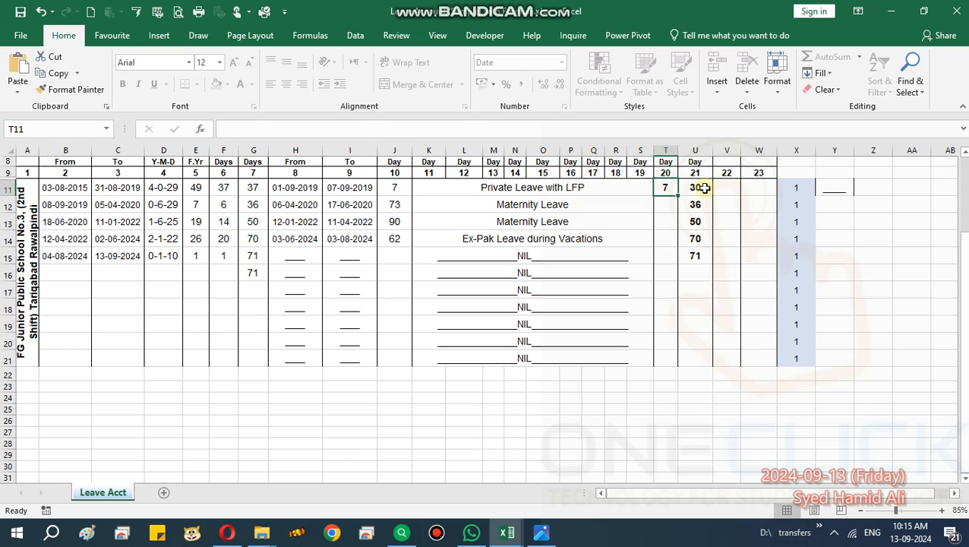
{"action": "left_click", "coordinate": [703, 187]}
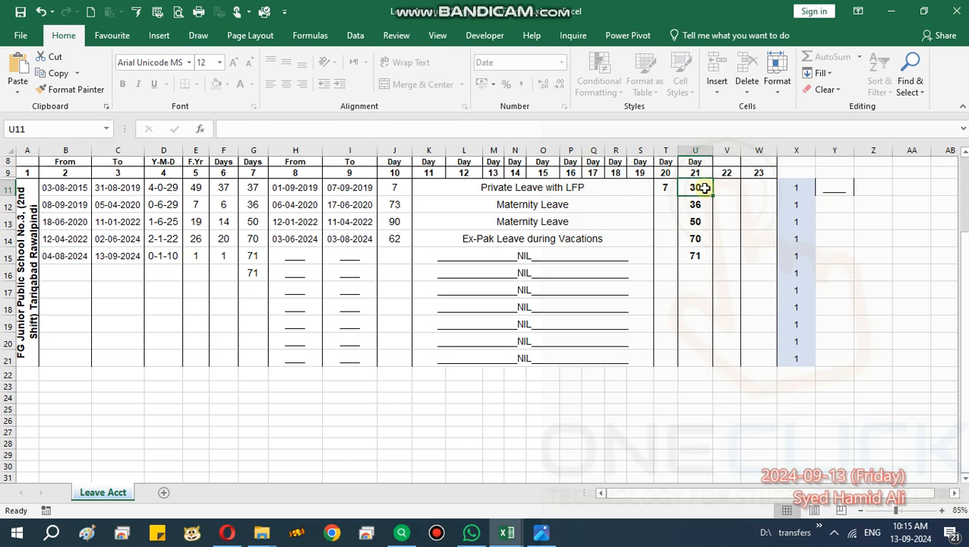
{"action": "left_click", "coordinate": [253, 187]}
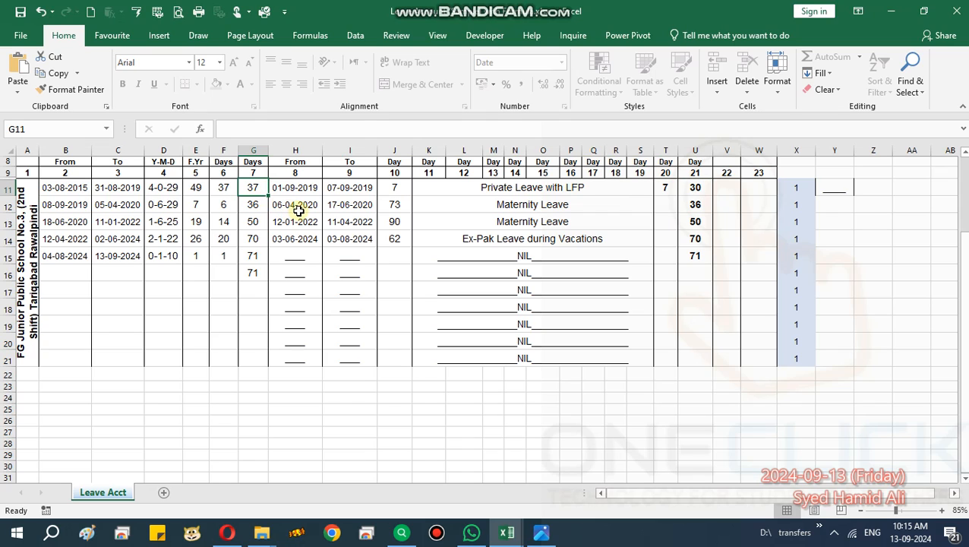
{"action": "left_click", "coordinate": [398, 173]}
{"action": "left_click", "coordinate": [400, 187]}
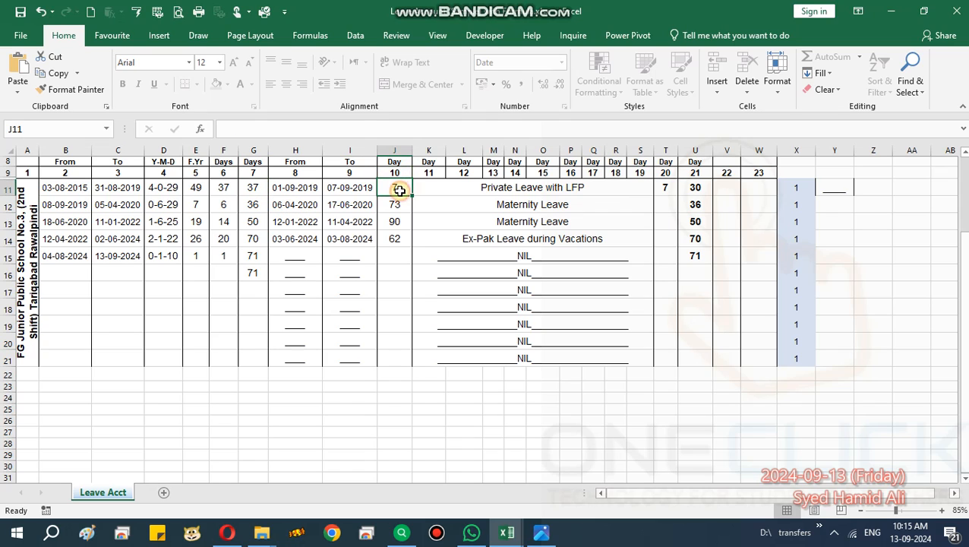
{"action": "left_click", "coordinate": [665, 173]}
{"action": "left_click", "coordinate": [665, 187]}
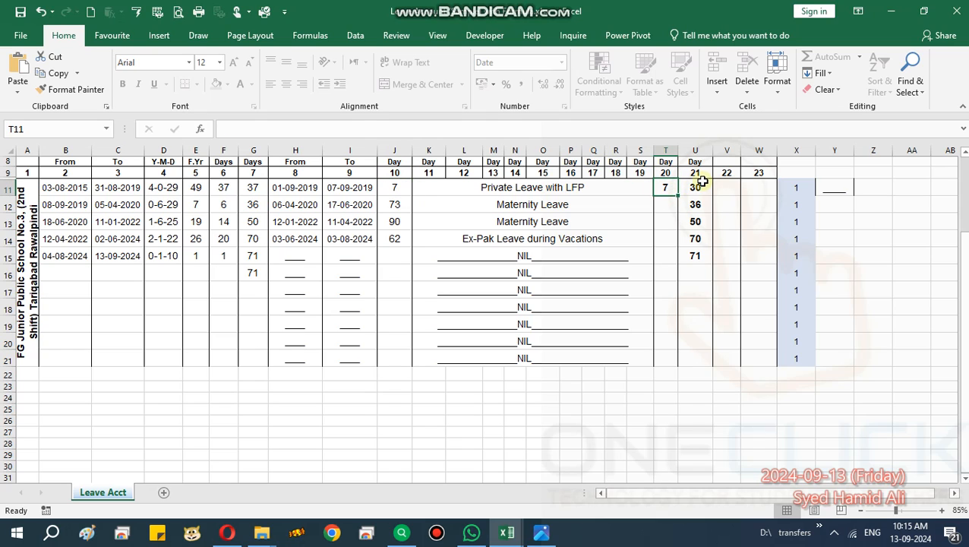
{"action": "left_click", "coordinate": [700, 186]}
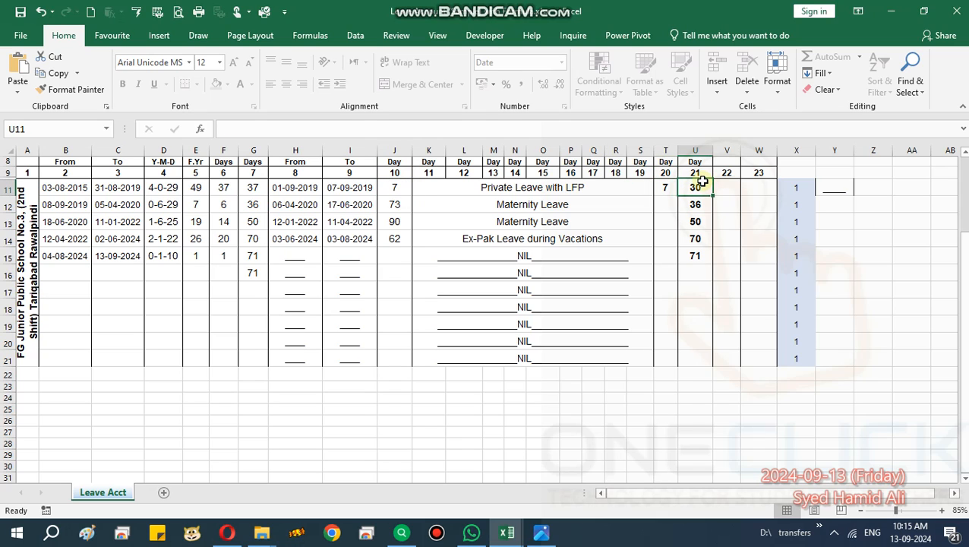
Set the leave type in merged cell K11 back to Private Leave on Half Pay.
{"action": "left_click", "coordinate": [627, 189]}
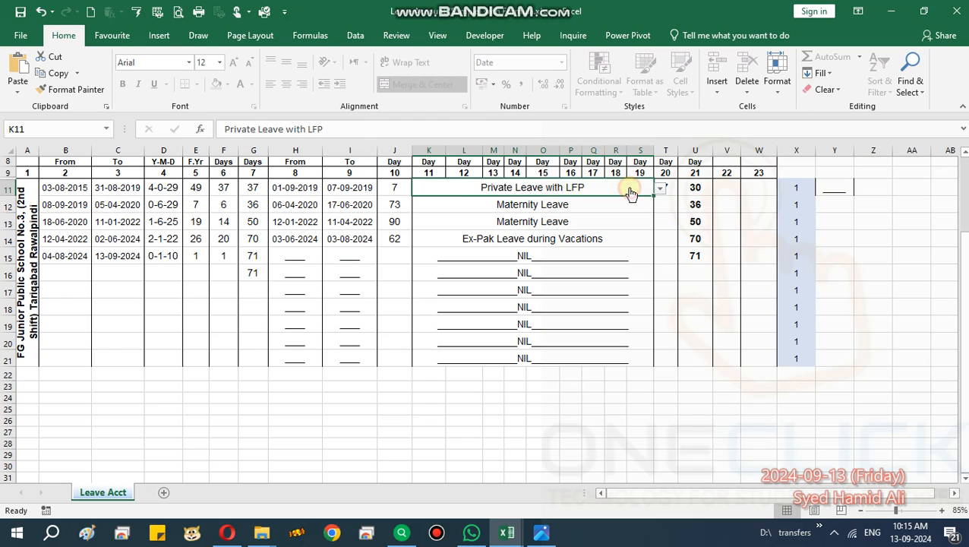
{"action": "left_click", "coordinate": [662, 193]}
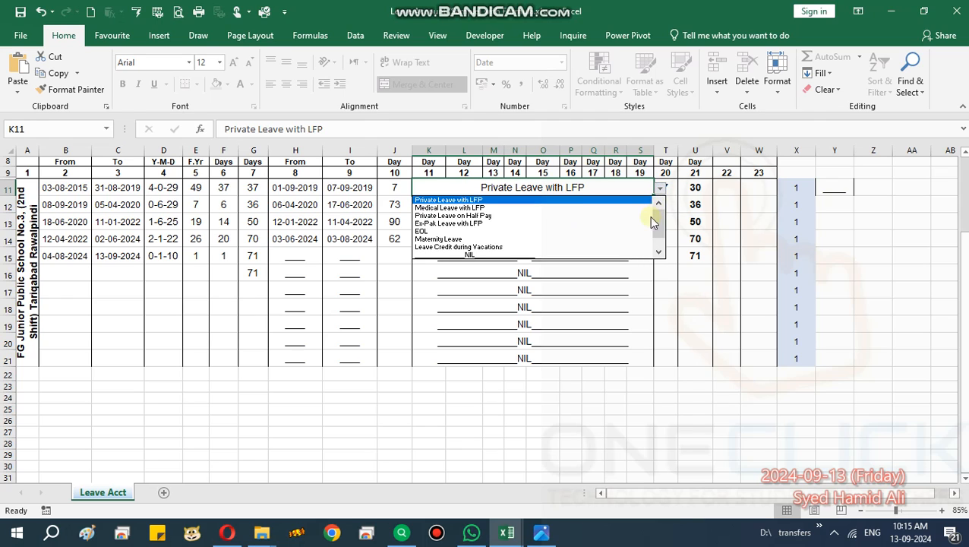
{"action": "left_click", "coordinate": [643, 217]}
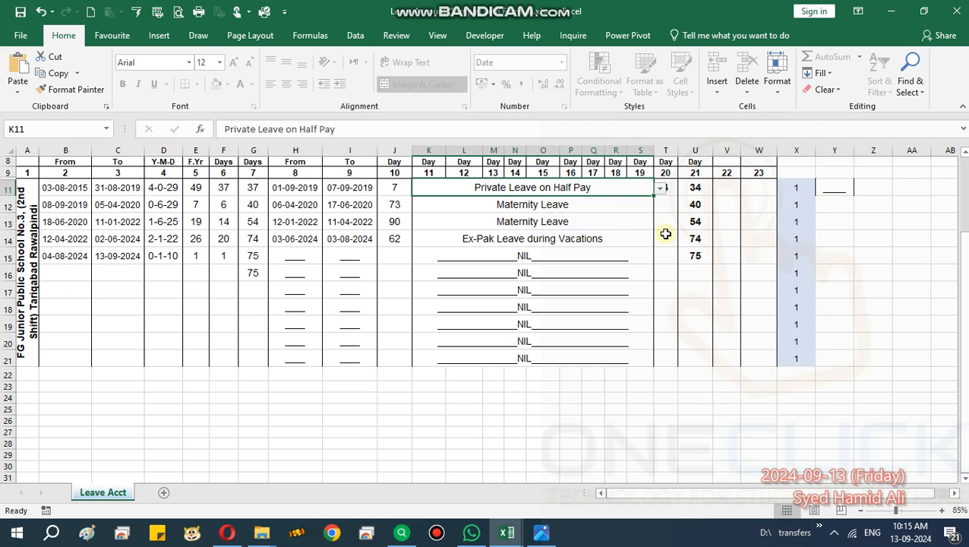
Choose EOL as the leave type in merged cell K12 and check row 12's debited days in column 20.
{"action": "left_click", "coordinate": [622, 211]}
{"action": "left_click", "coordinate": [660, 205]}
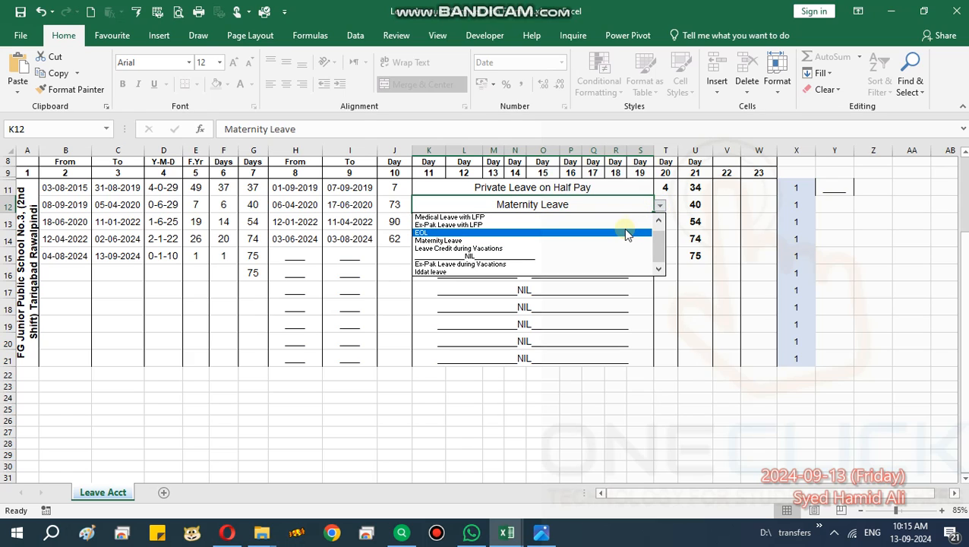
{"action": "left_click", "coordinate": [623, 231]}
{"action": "left_click", "coordinate": [630, 220]}
{"action": "left_click", "coordinate": [665, 203]}
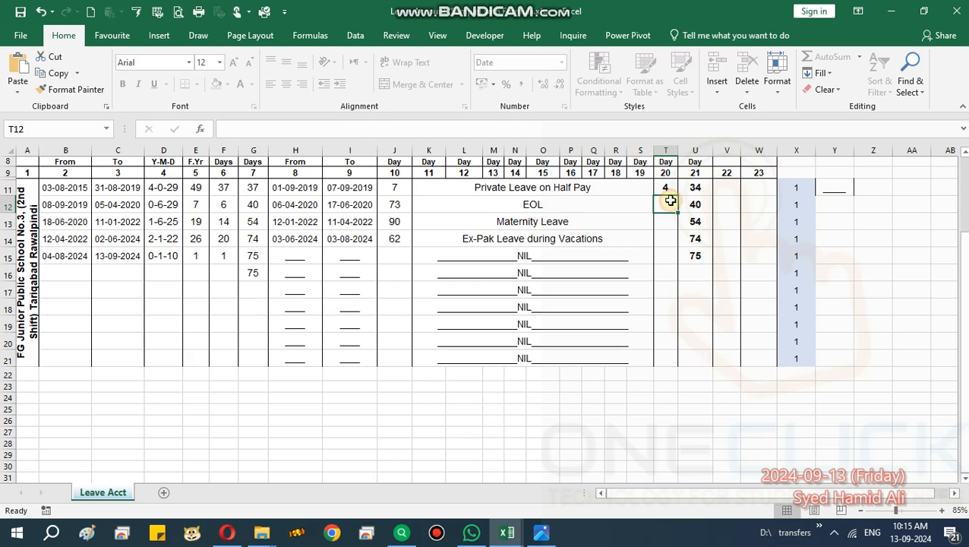
Choose Ex-Pak Leave with LFP as row 12's leave type in merged cell K12.
{"action": "left_click", "coordinate": [623, 207]}
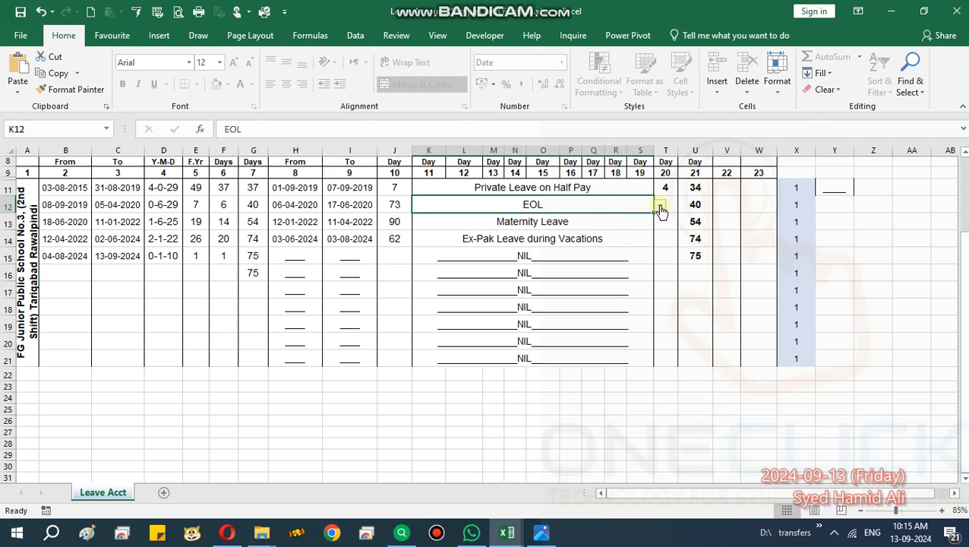
{"action": "left_click", "coordinate": [660, 208]}
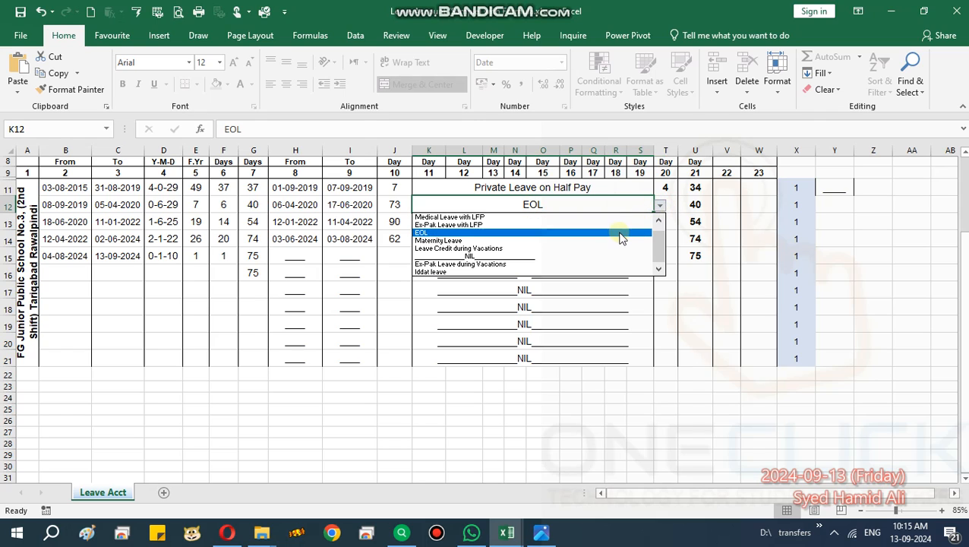
{"action": "left_click", "coordinate": [596, 226]}
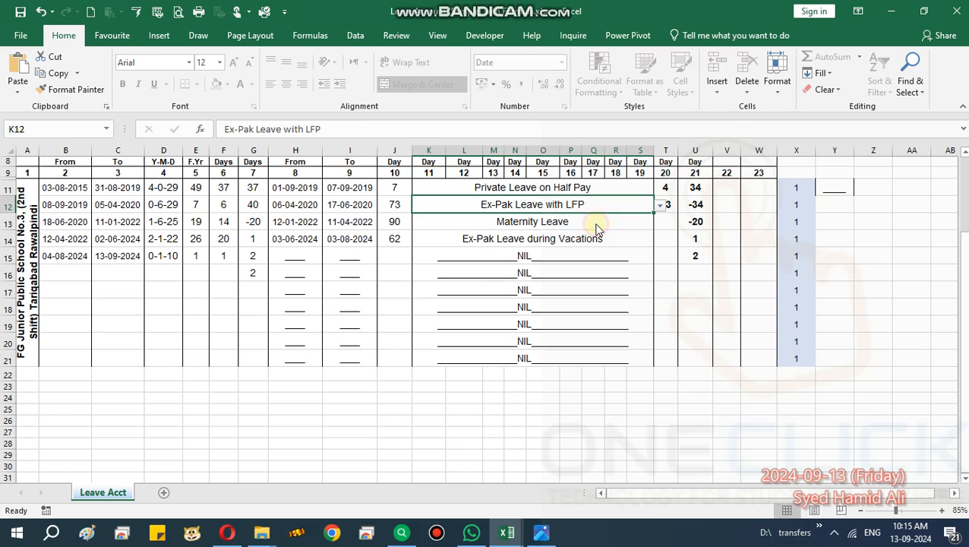
{"action": "left_click", "coordinate": [659, 207]}
{"action": "left_click", "coordinate": [645, 218]}
{"action": "left_click", "coordinate": [660, 206]}
{"action": "left_click", "coordinate": [589, 227]}
Compare row 12's leave type with its debited days in column 20 and its balance in column 21.
{"action": "left_click", "coordinate": [664, 305]}
{"action": "left_click", "coordinate": [667, 206]}
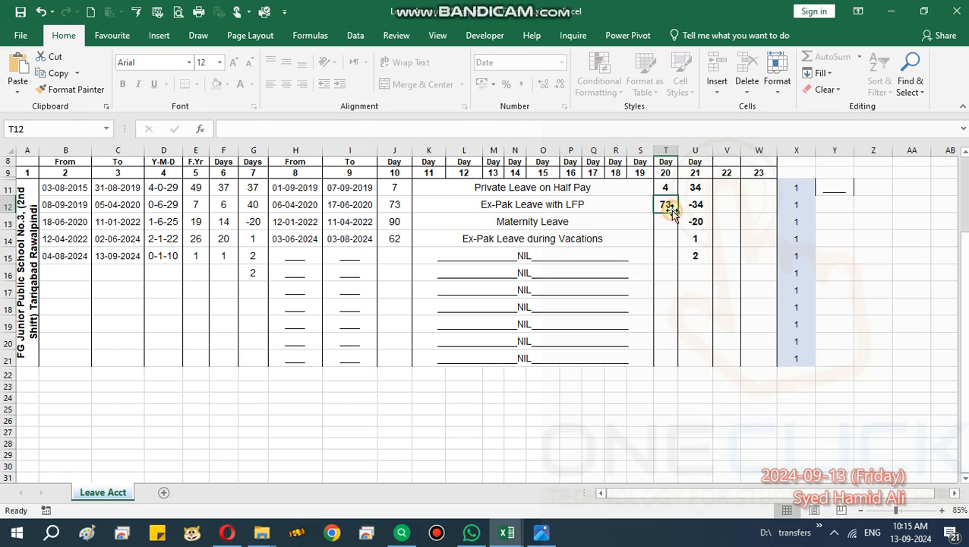
{"action": "left_click", "coordinate": [621, 206]}
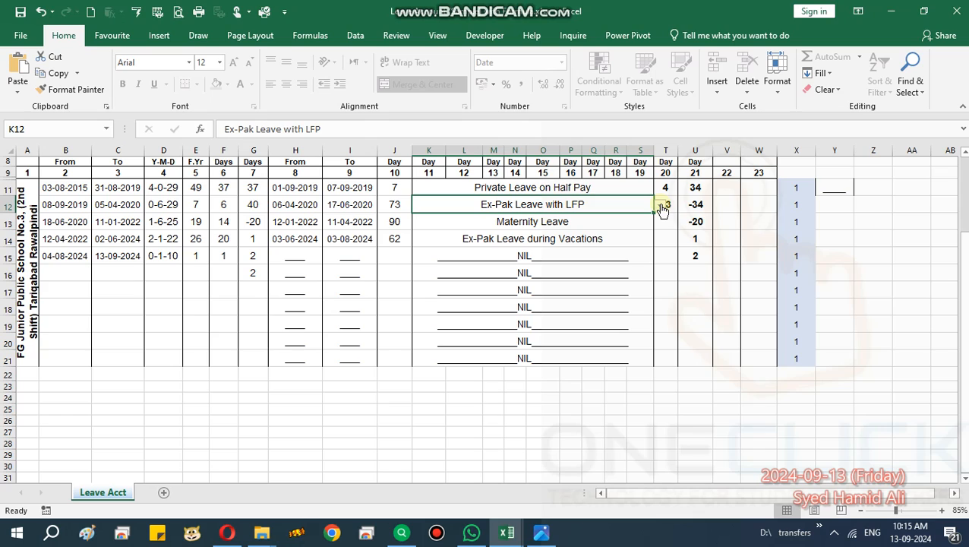
{"action": "left_click", "coordinate": [697, 207]}
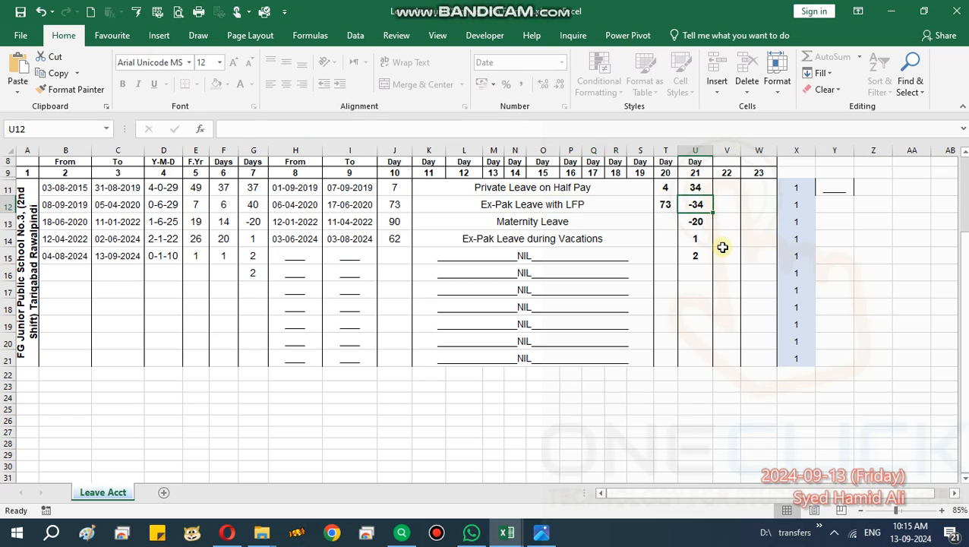
{"action": "left_click", "coordinate": [623, 207]}
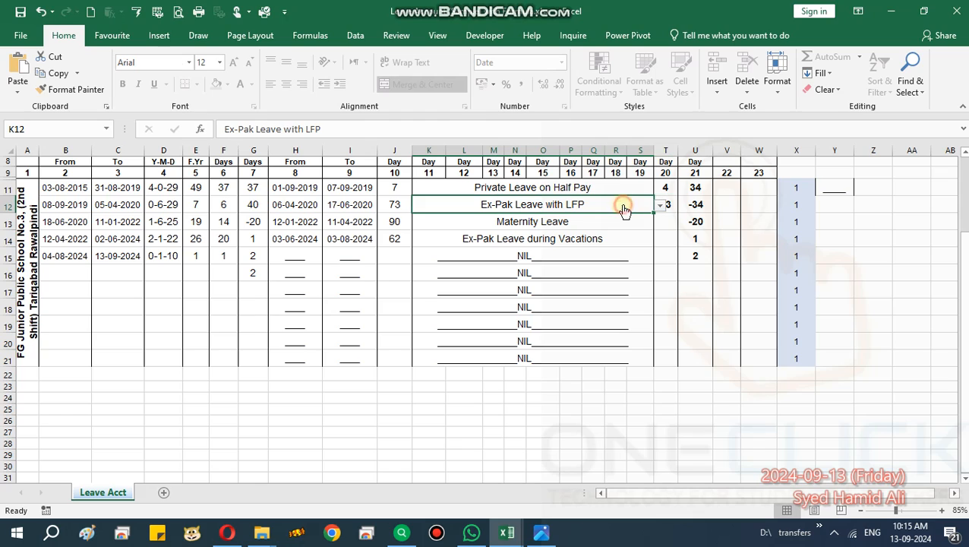
{"action": "left_click", "coordinate": [687, 207]}
Change the leave type in merged cell K12 to Ex-Pak Leave during Vacations and check the debited days in T12.
{"action": "left_click", "coordinate": [632, 205]}
{"action": "left_click", "coordinate": [660, 205]}
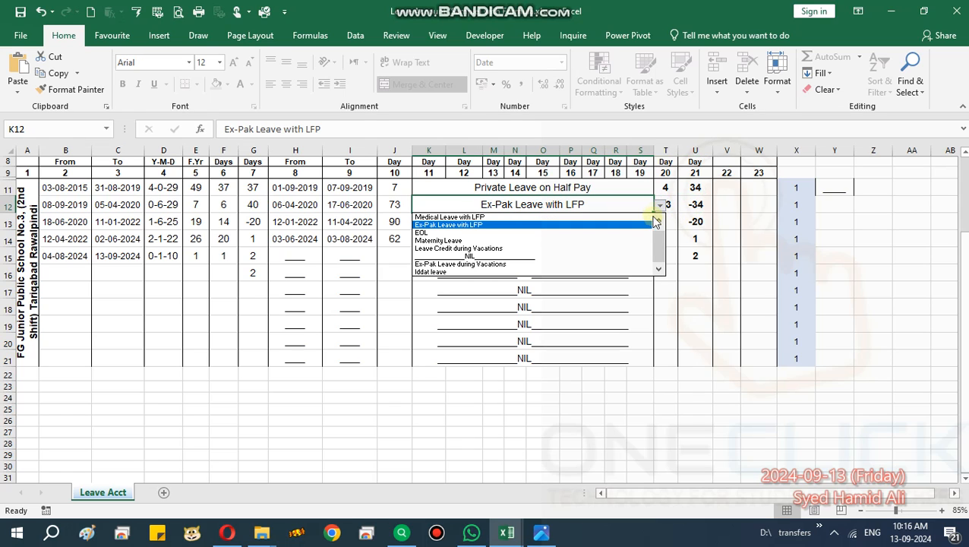
{"action": "left_click", "coordinate": [599, 263]}
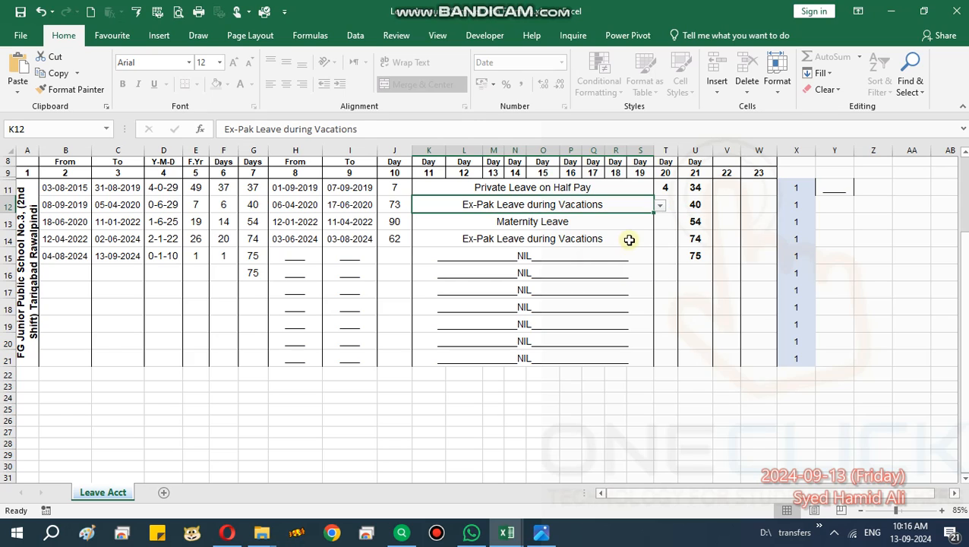
{"action": "left_click", "coordinate": [628, 241]}
{"action": "left_click", "coordinate": [669, 206]}
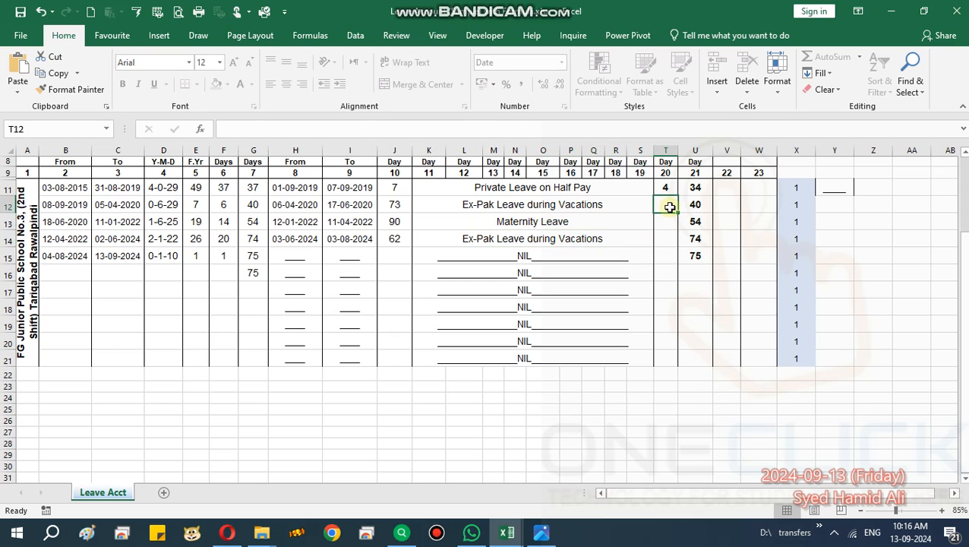
Change the leave type in merged cell K12 to Medical Leave with LFP and check its debit in T12.
{"action": "left_click", "coordinate": [635, 205]}
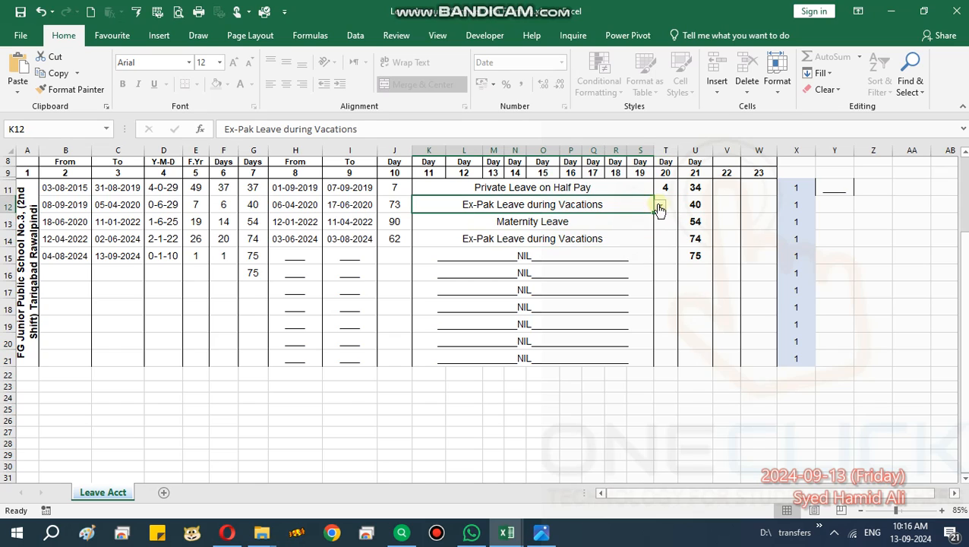
{"action": "left_click", "coordinate": [662, 206]}
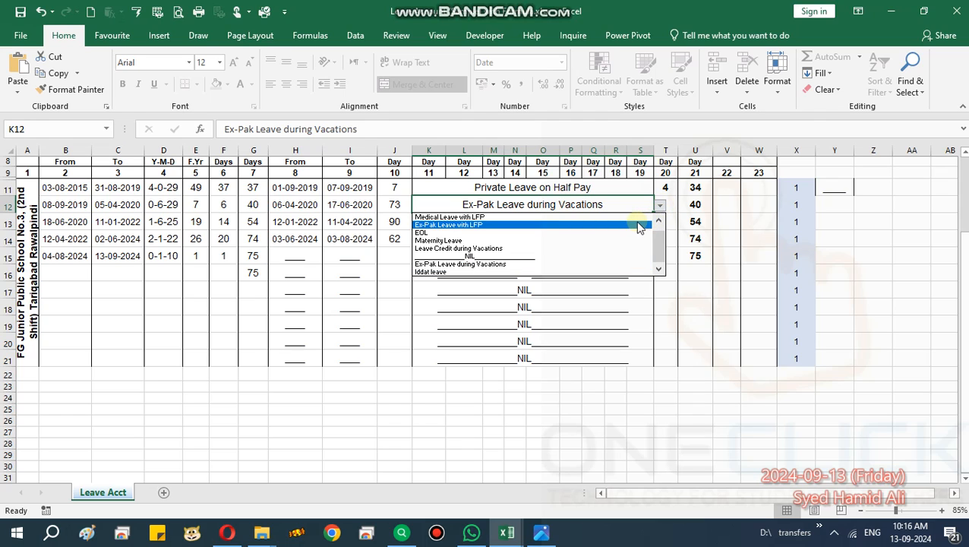
{"action": "left_click", "coordinate": [635, 218]}
{"action": "left_click", "coordinate": [682, 219]}
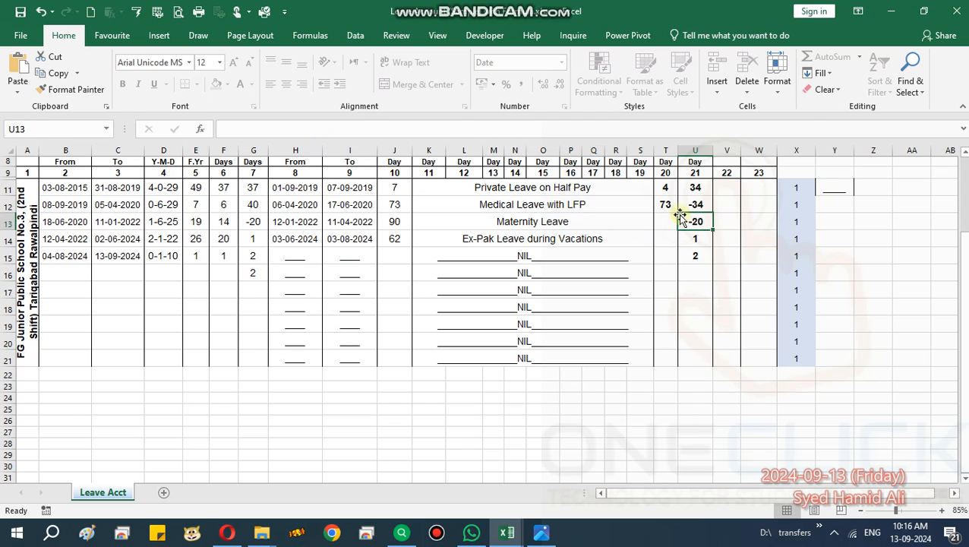
{"action": "left_click", "coordinate": [669, 205]}
Switch row 12's leave type in merged cell K12 to EOL and check the debited days in T12.
{"action": "left_click", "coordinate": [639, 208]}
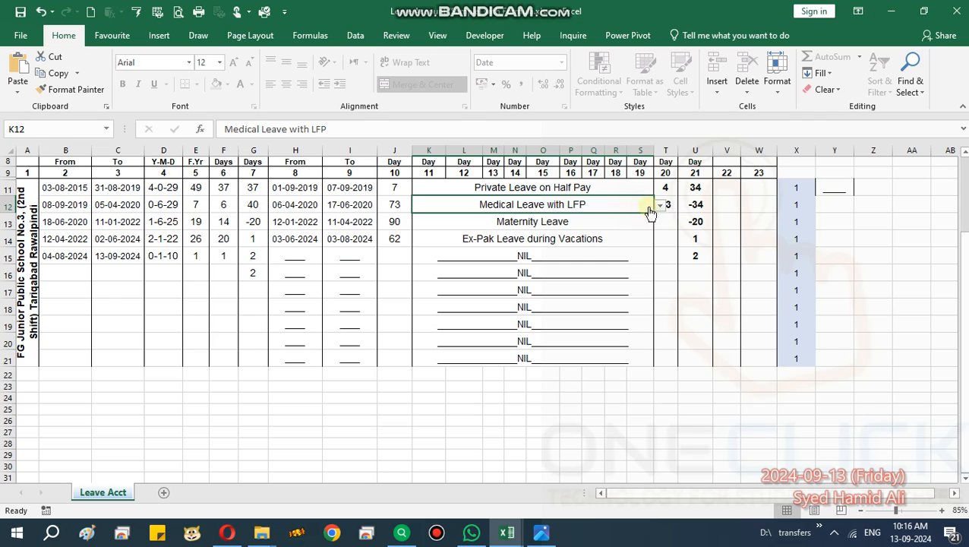
{"action": "left_click", "coordinate": [660, 205]}
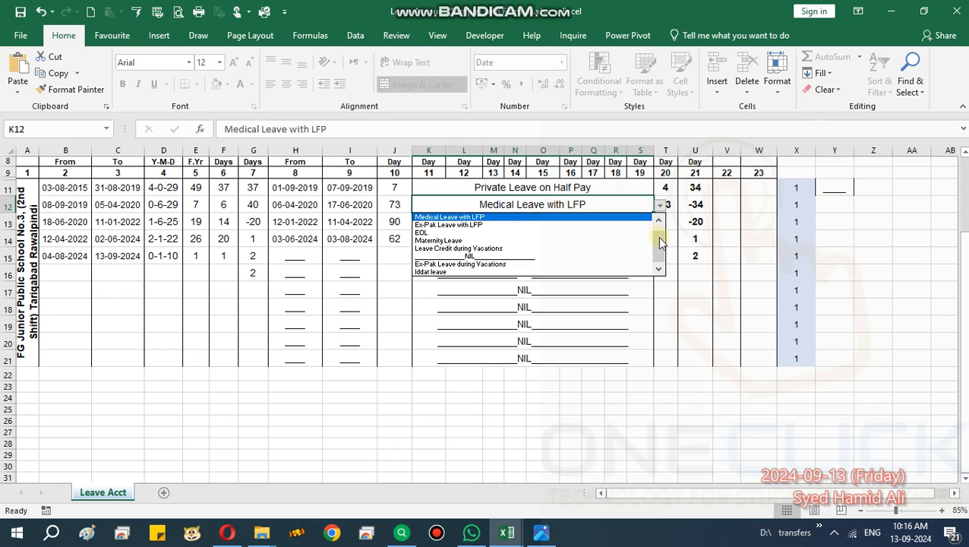
{"action": "left_click_drag", "start_coordinate": [660, 245], "coordinate": [657, 221]}
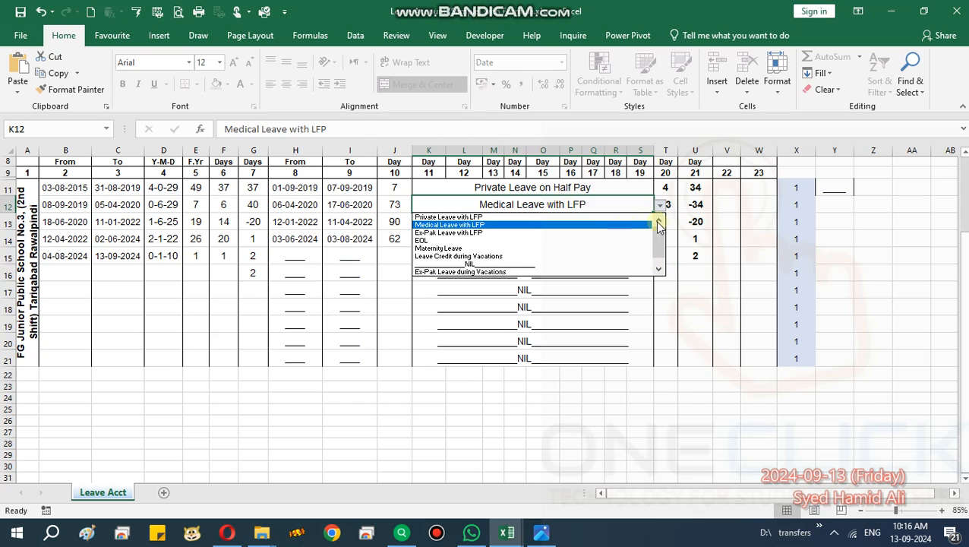
{"action": "left_click", "coordinate": [575, 241]}
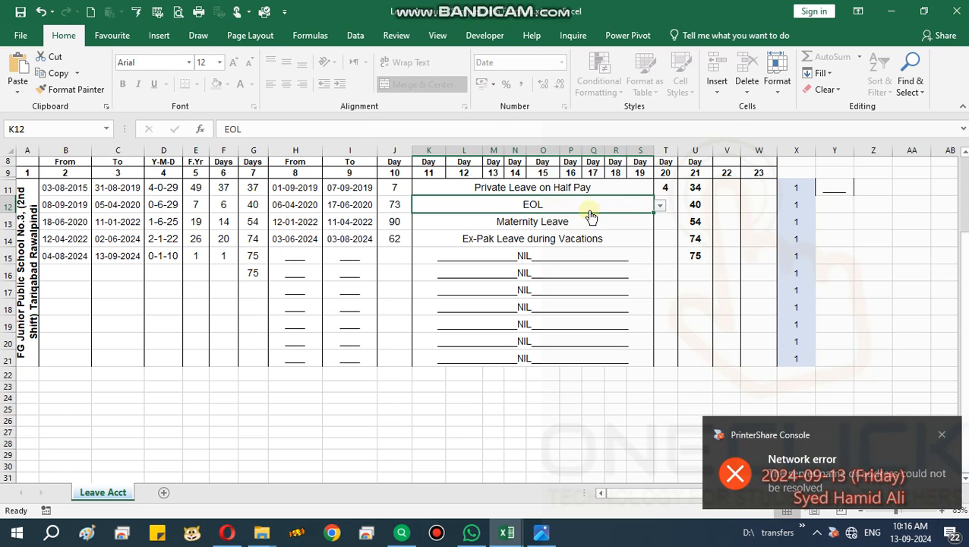
{"action": "left_click", "coordinate": [616, 225]}
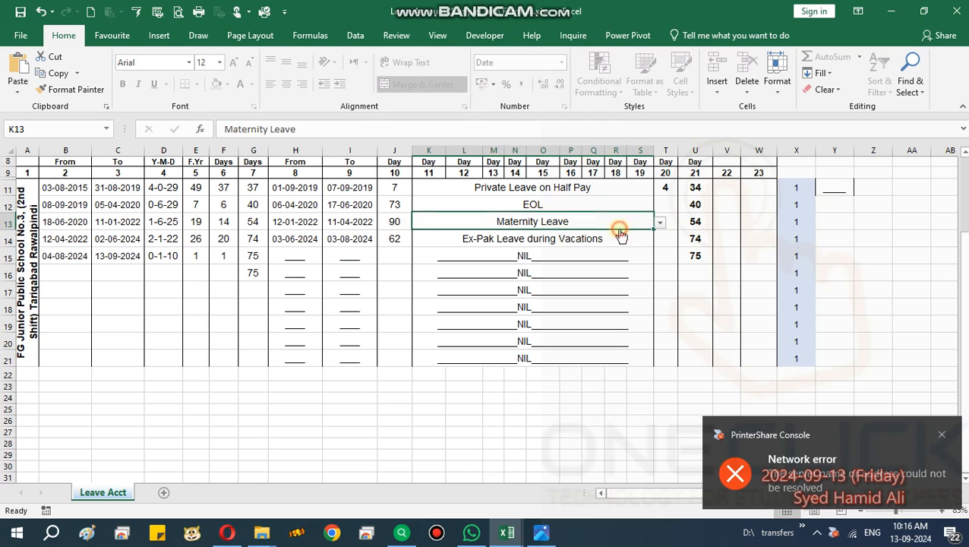
{"action": "left_click", "coordinate": [672, 210]}
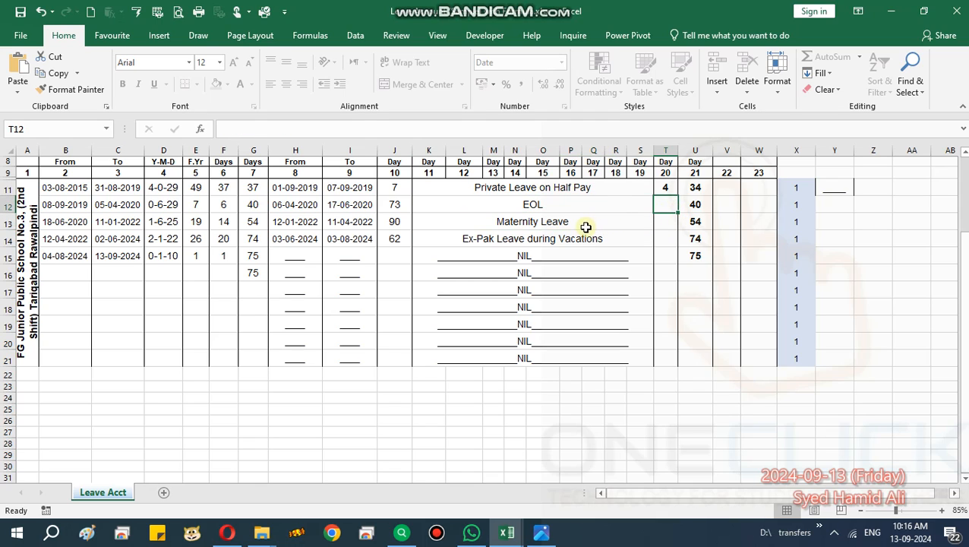
Set the leave type in merged cell K12 to NIL and check row 12's debited days in column 20.
{"action": "left_click", "coordinate": [612, 211]}
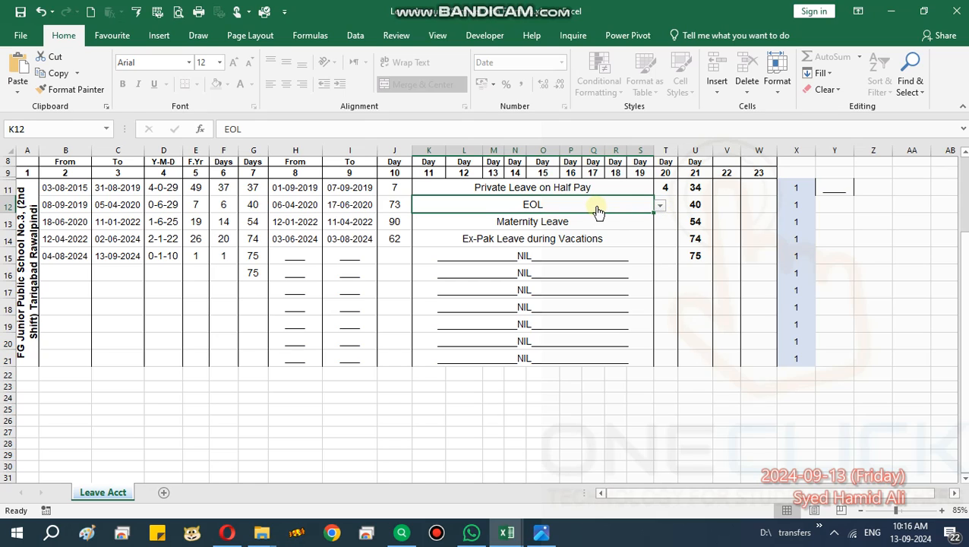
{"action": "left_click", "coordinate": [660, 207]}
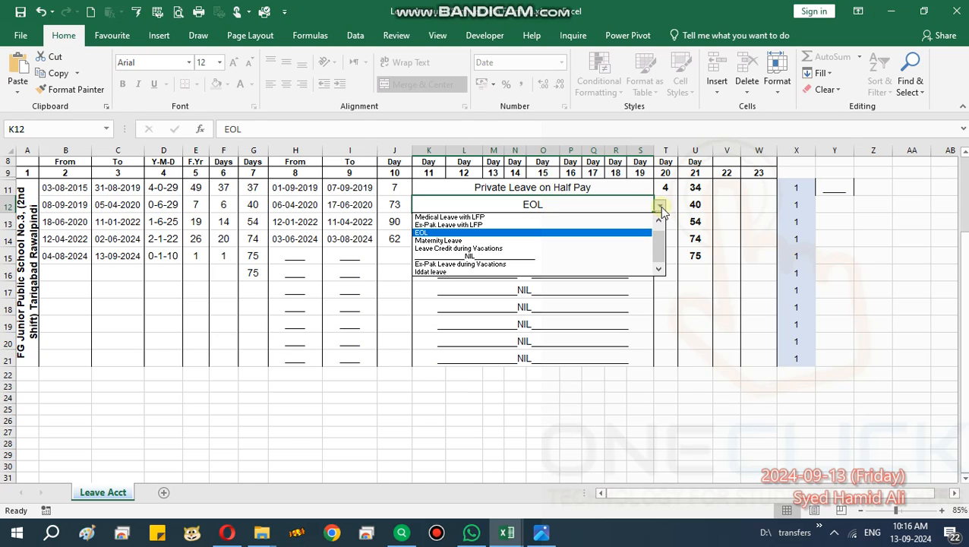
{"action": "left_click", "coordinate": [628, 260]}
{"action": "left_click", "coordinate": [628, 256]}
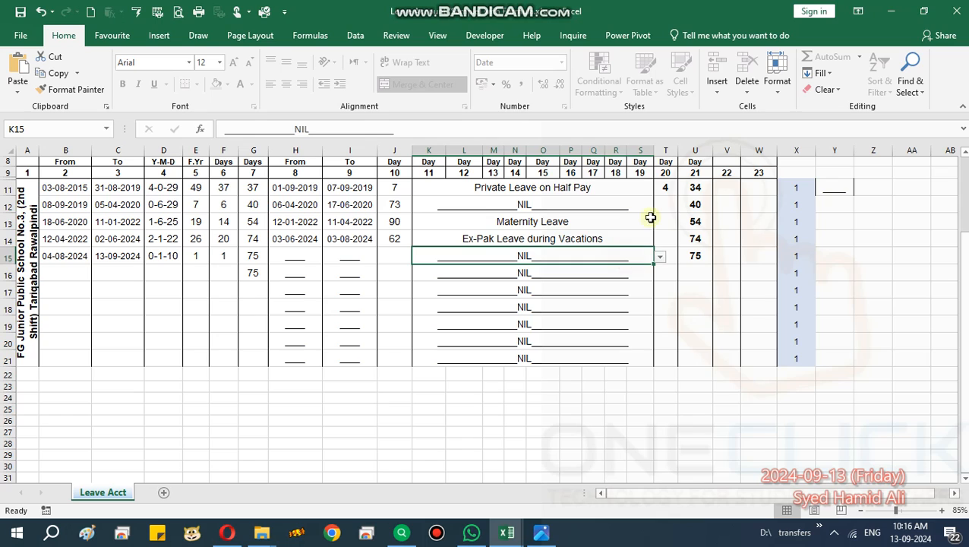
{"action": "left_click", "coordinate": [668, 199]}
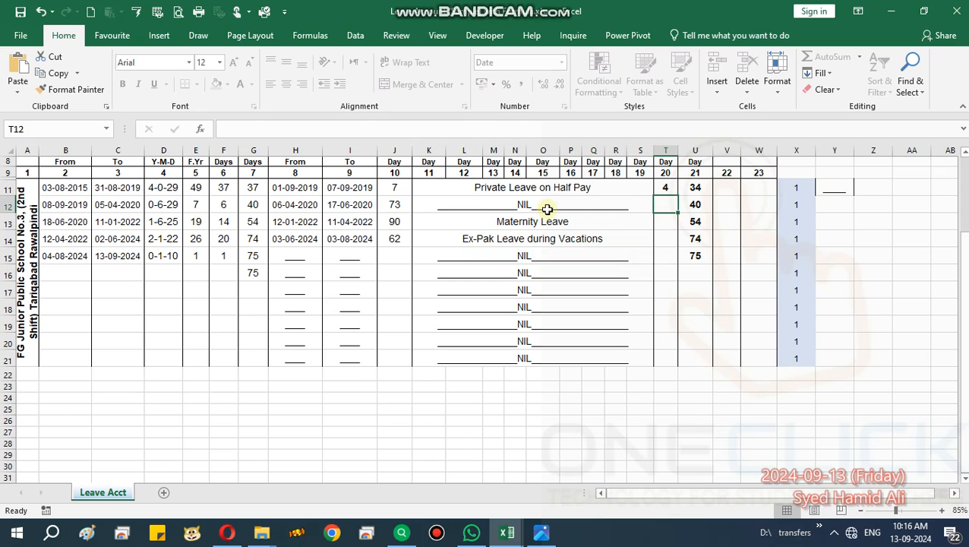
Set the leave type in merged cell K12 back to Maternity Leave.
{"action": "left_click", "coordinate": [545, 208]}
{"action": "left_click", "coordinate": [660, 208]}
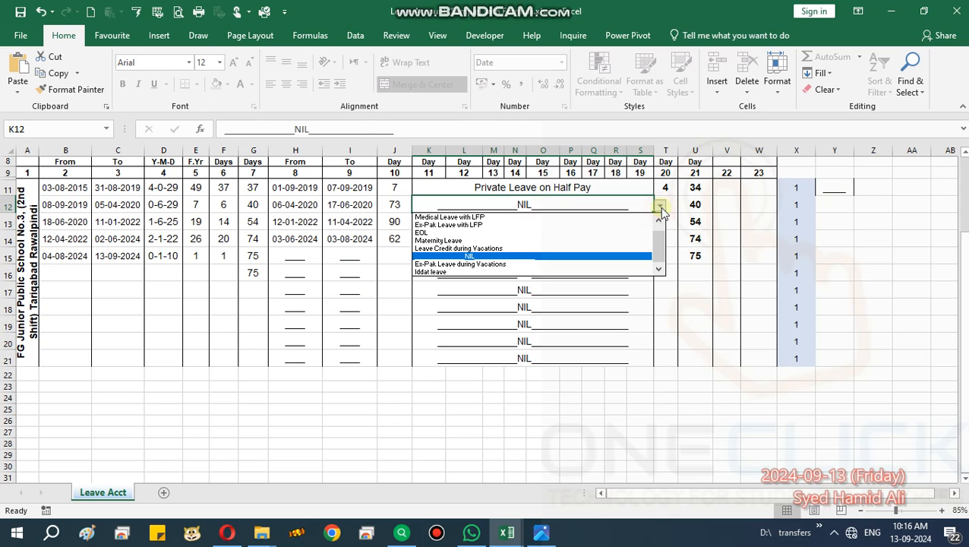
{"action": "left_click", "coordinate": [632, 240]}
{"action": "left_click", "coordinate": [621, 223]}
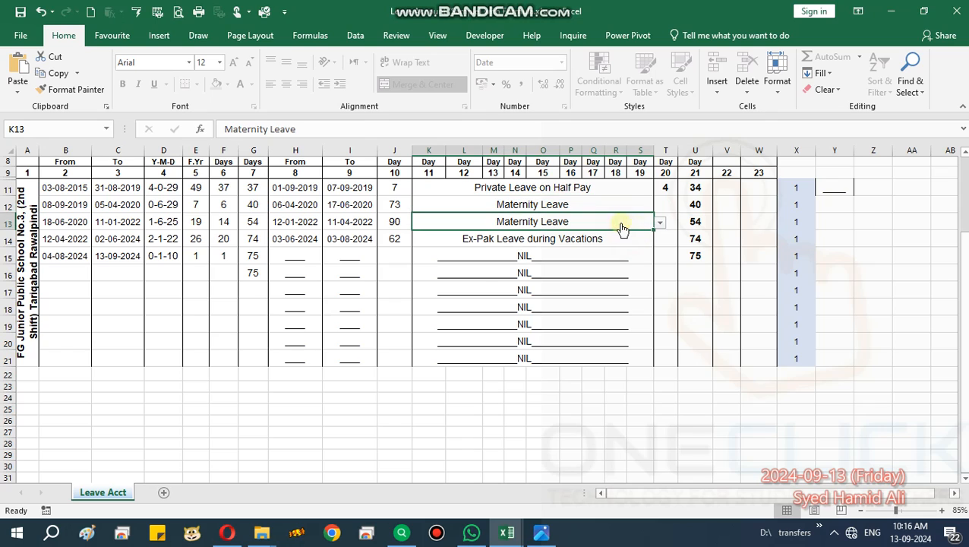
Compare row 14's leave type with its balances in columns 21 and 7.
{"action": "left_click", "coordinate": [584, 242]}
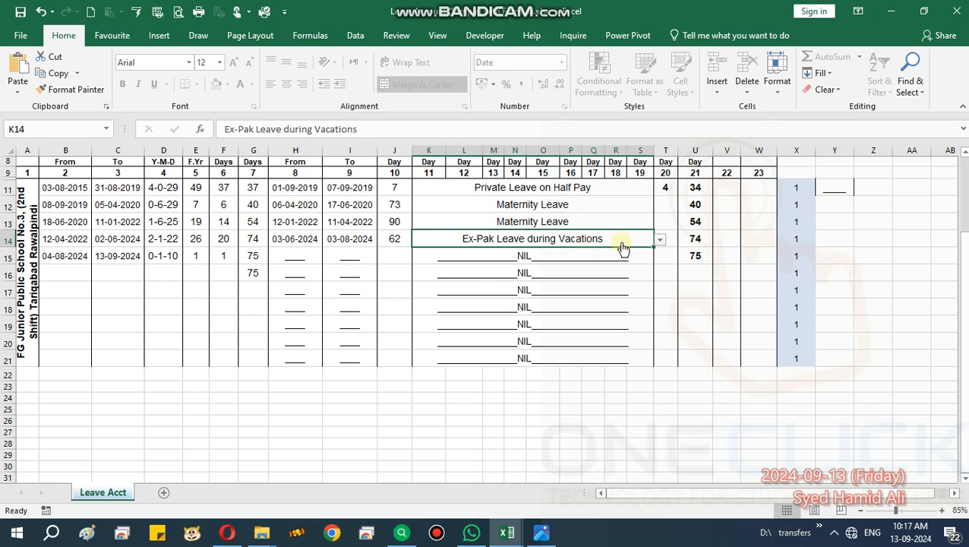
{"action": "left_click", "coordinate": [693, 240]}
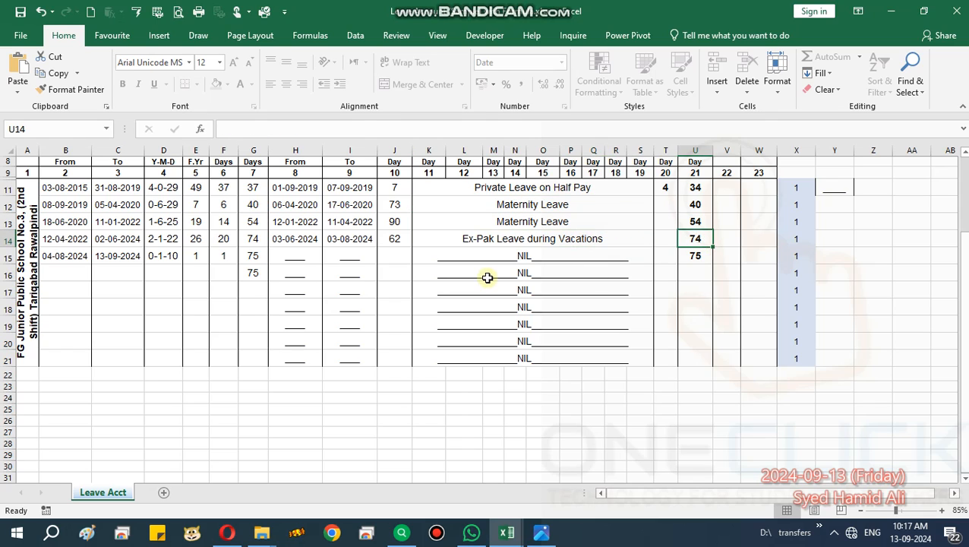
{"action": "left_click", "coordinate": [253, 239]}
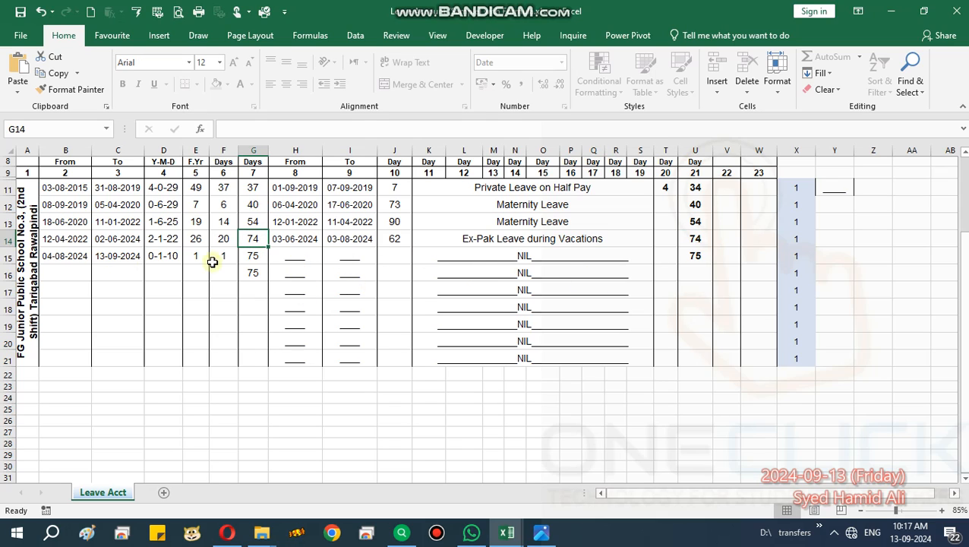
{"action": "left_click", "coordinate": [293, 256]}
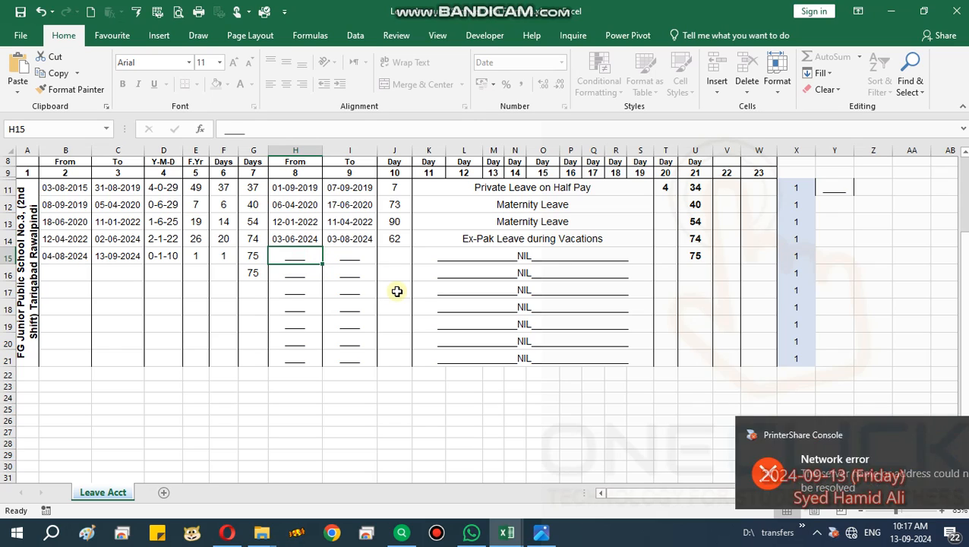
Try to clear the unused leave dates and day counts in H16:J22.
{"action": "left_click", "coordinate": [299, 279]}
{"action": "left_click_drag", "start_coordinate": [299, 278], "coordinate": [379, 366]}
{"action": "key", "text": "Delete"}
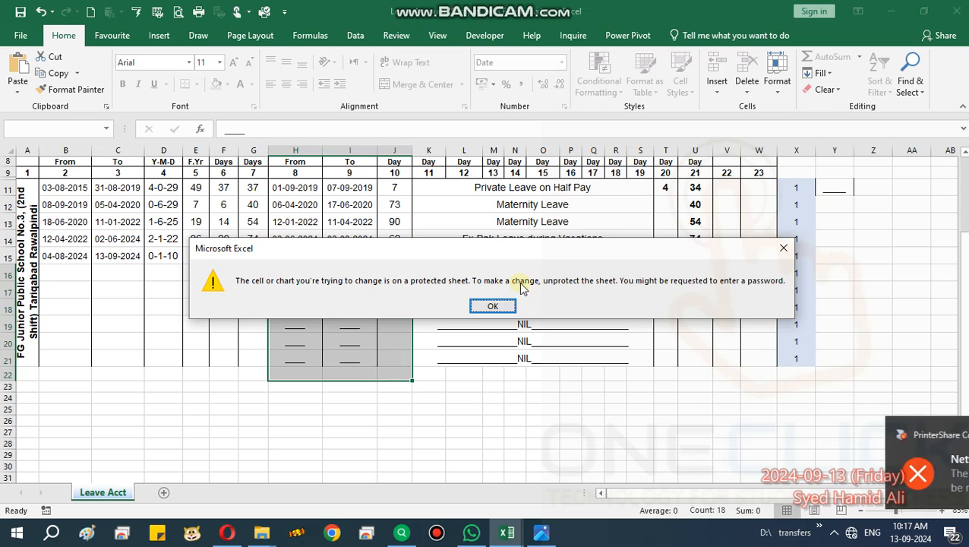
{"action": "left_click", "coordinate": [495, 302]}
Clear the placeholder leave From and To dates in H16:I21.
{"action": "left_click_drag", "start_coordinate": [296, 275], "coordinate": [338, 362]}
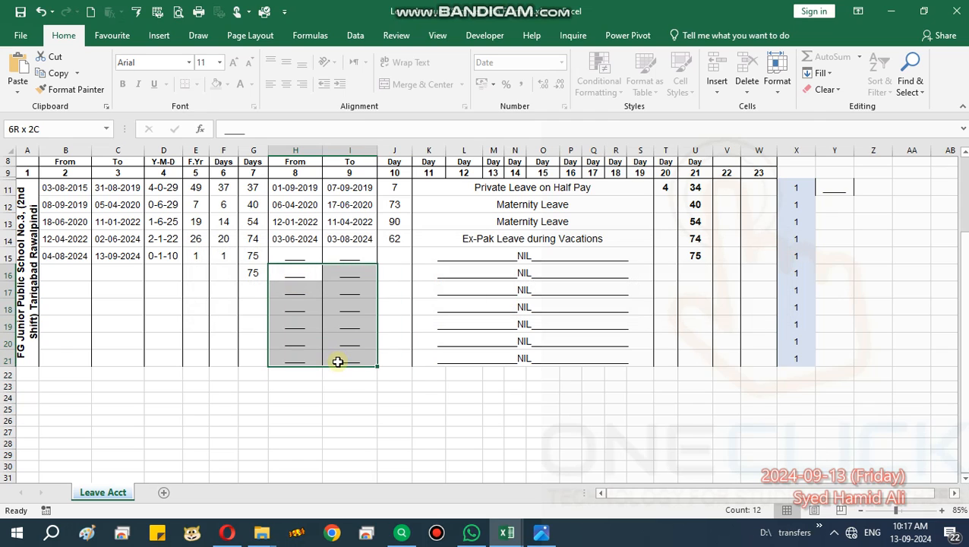
{"action": "key", "text": "Delete"}
Try to clear the column 10 leave days in J16:J22.
{"action": "left_click_drag", "start_coordinate": [398, 275], "coordinate": [398, 376]}
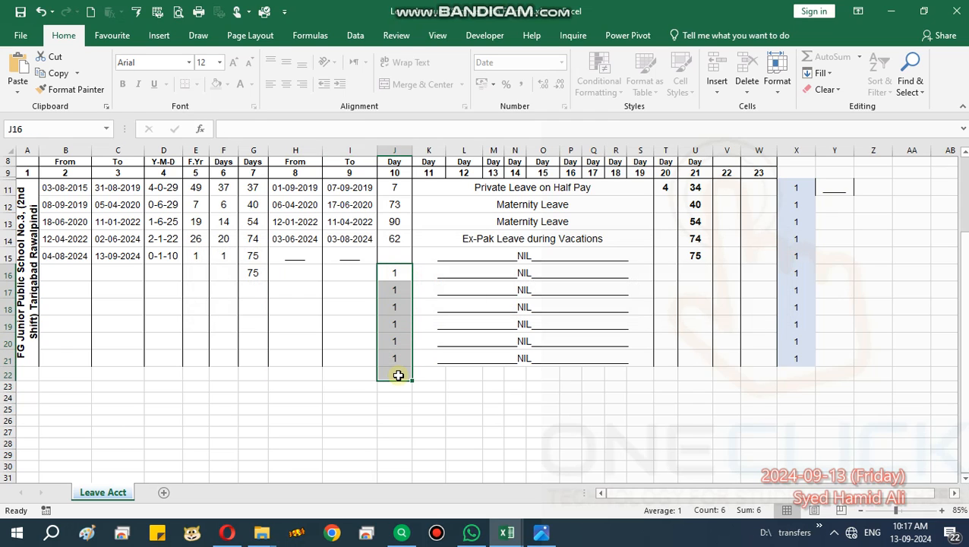
{"action": "key", "text": "Delete"}
{"action": "left_click", "coordinate": [493, 306]}
{"action": "left_click", "coordinate": [402, 273]}
Select the helper values of 1 in X16:X21.
{"action": "left_click", "coordinate": [800, 276]}
{"action": "left_click_drag", "start_coordinate": [800, 276], "coordinate": [798, 361]}
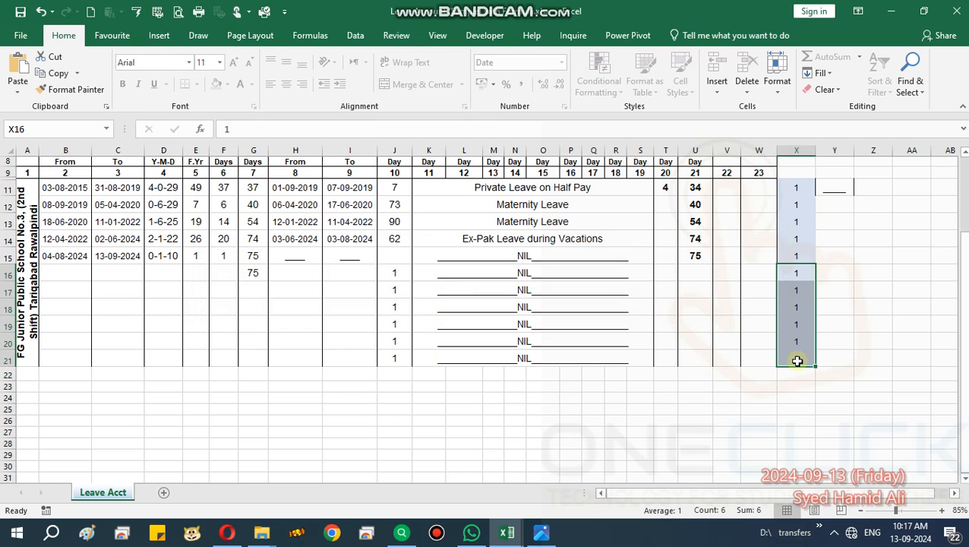